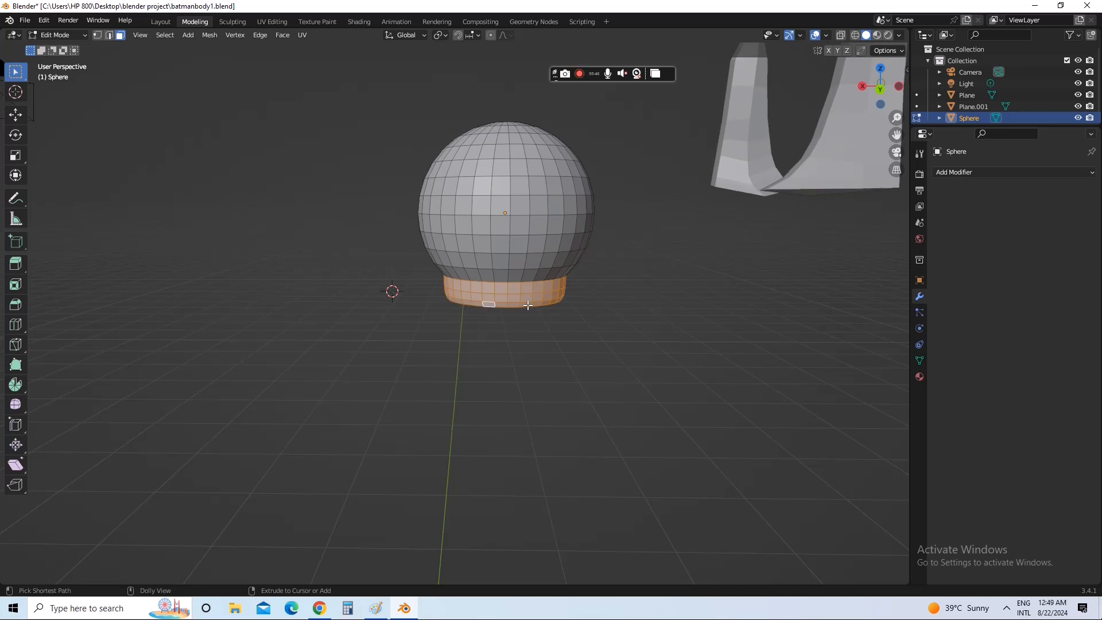
- Scale up the selected band of faces at the sphere's base to about 1.16 and clear the selection
key(s)
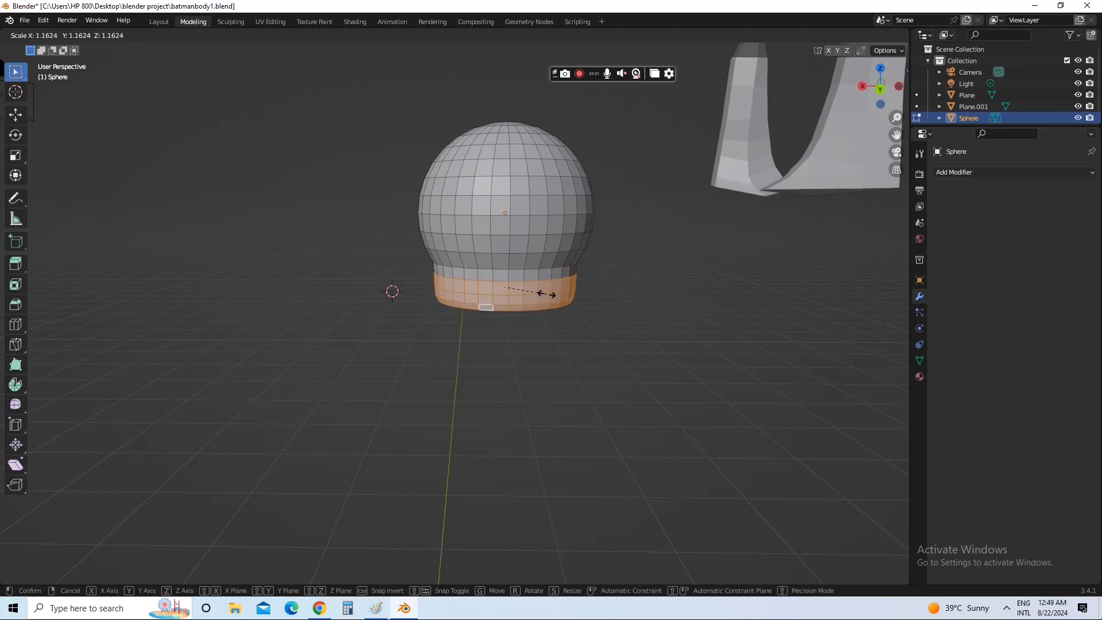
click(546, 294)
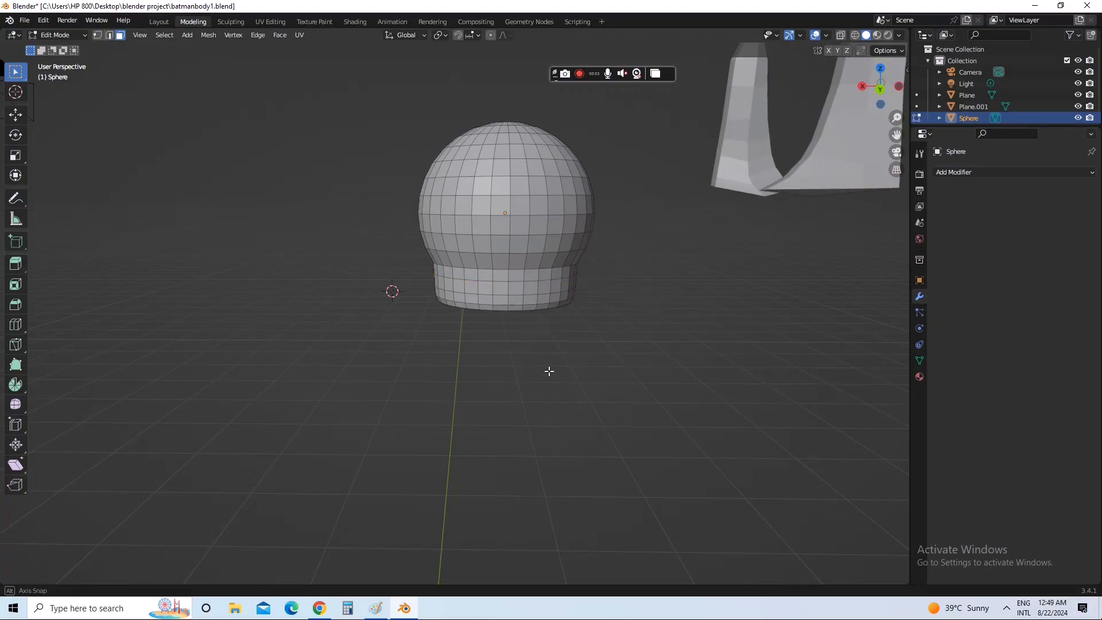
middle_drag(546, 369, 556, 362)
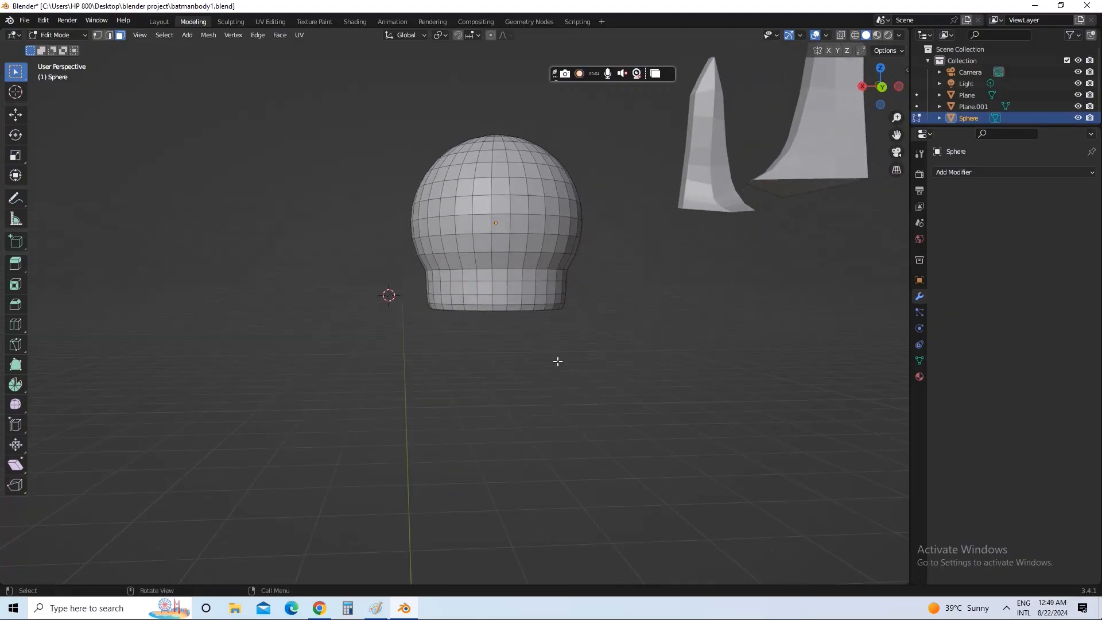
middle_drag(517, 316, 529, 272)
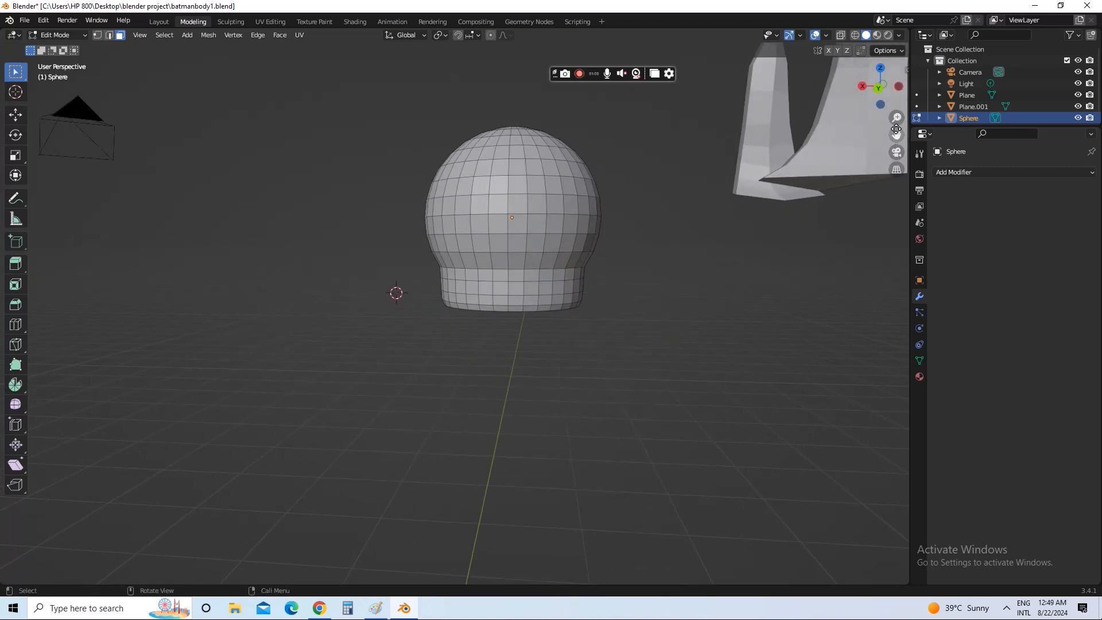
drag(897, 134, 892, 185)
scroll(606, 227, up, 2)
mouse_move(610, 315)
middle_down()
mouse_move(602, 304)
mouse_move(623, 321)
middle_up()
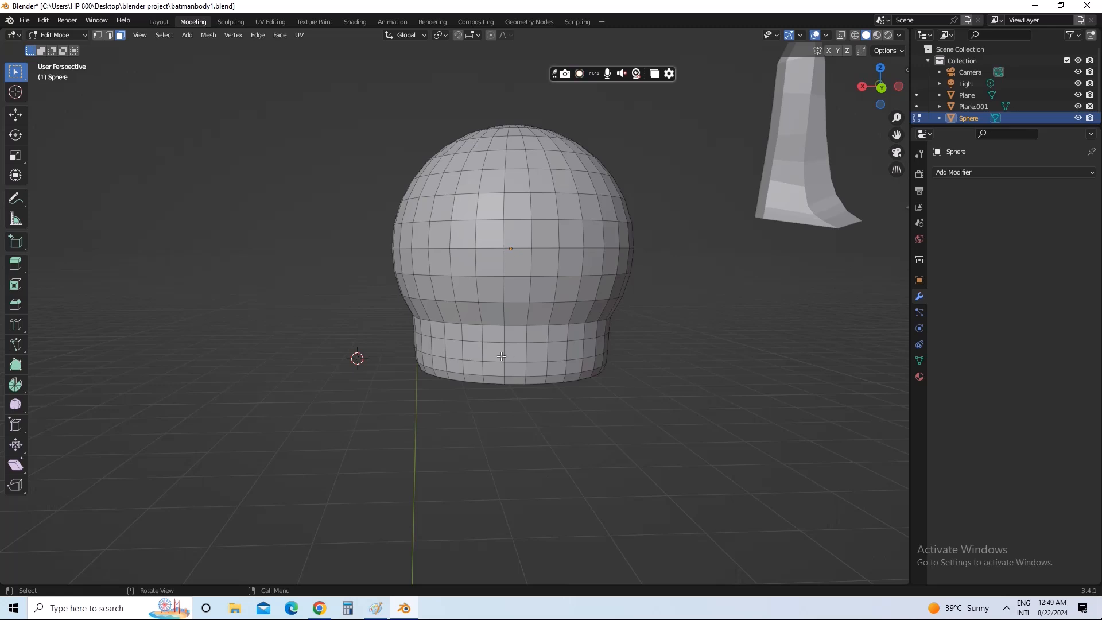
- Undo the base band's enlargement and try scaling it up to about 1.19 instead
key(ctrl+z)
key(ctrl+z)
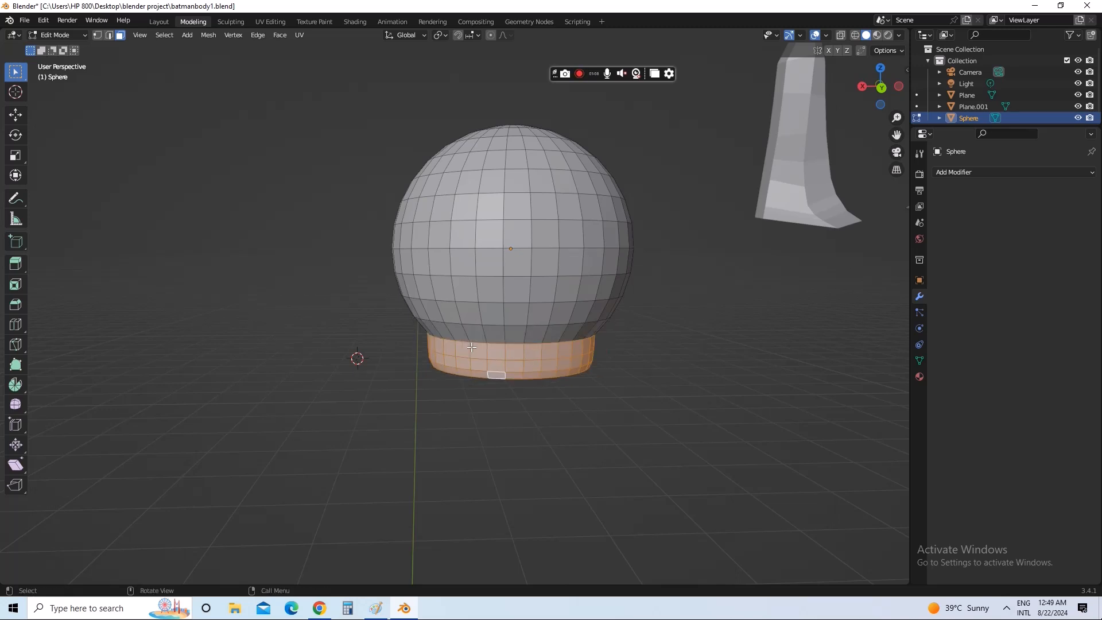
key(s)
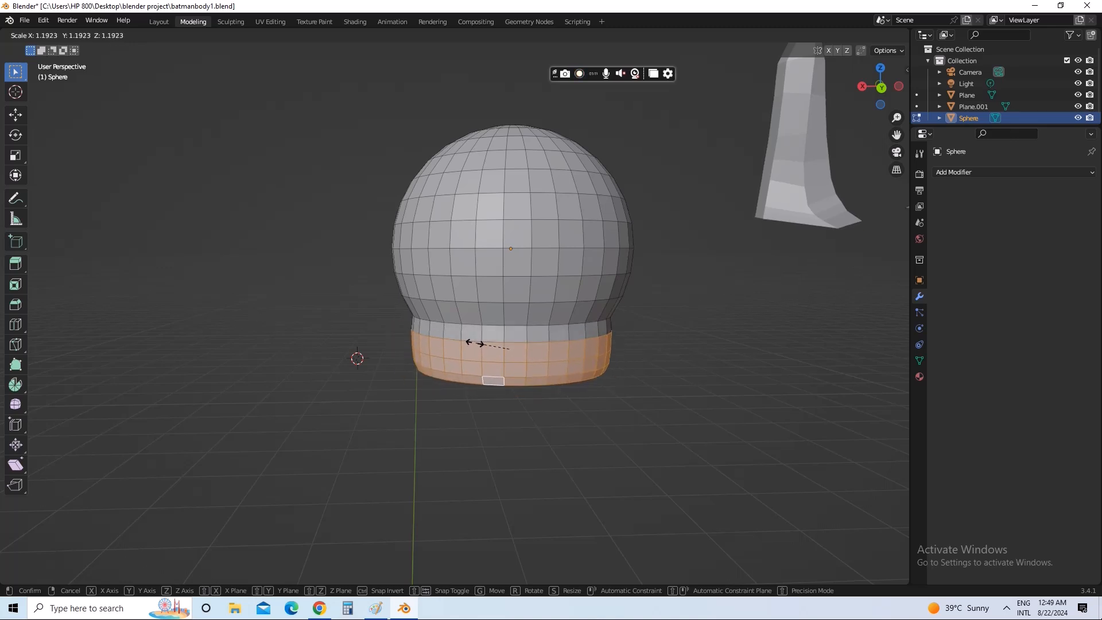
right_click(472, 307)
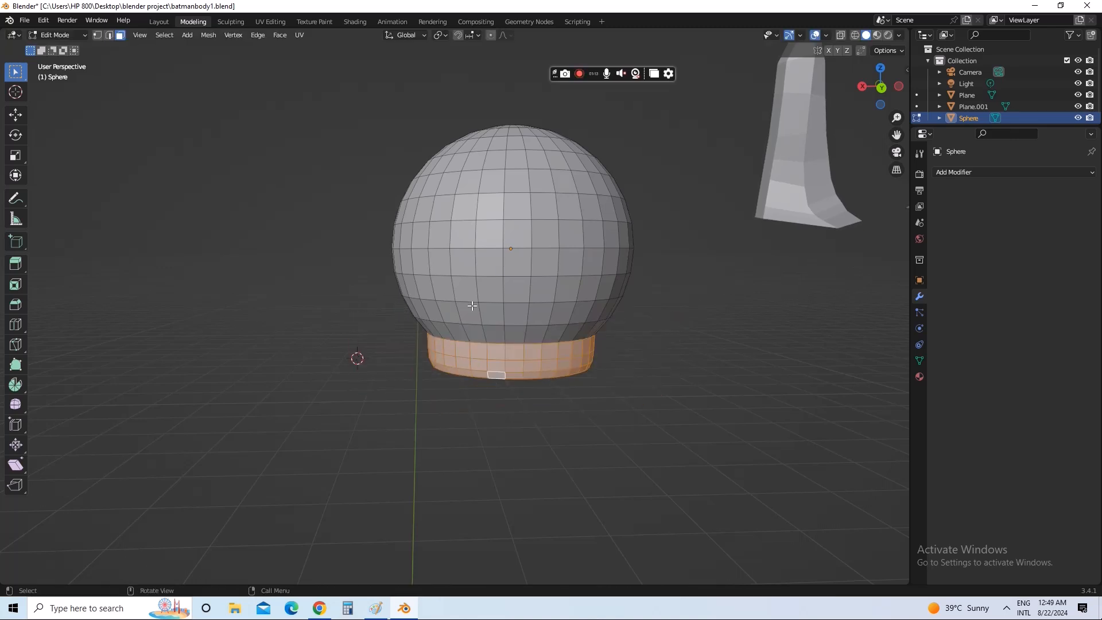
- Step through the edit history to restore the base band's first enlargement, leaving no faces selected
key(ctrl+z)
key(ctrl+z)
key(ctrl+z)
key(ctrl+shift+z)
key(ctrl+shift+z)
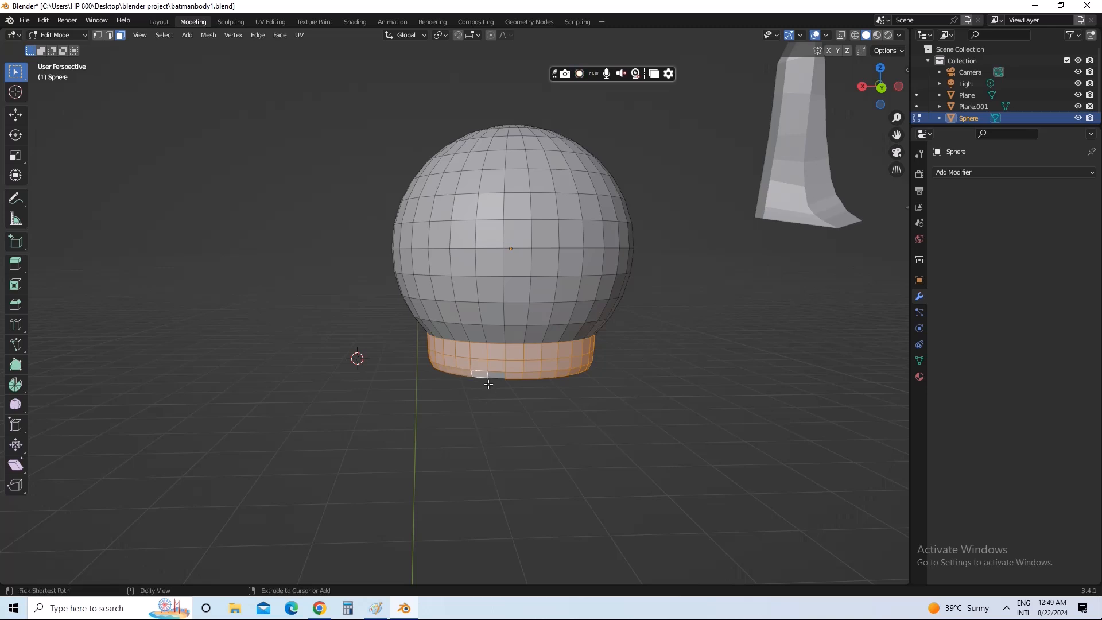
key(ctrl+shift+z)
key(ctrl+shift+z)
key(alt+a)
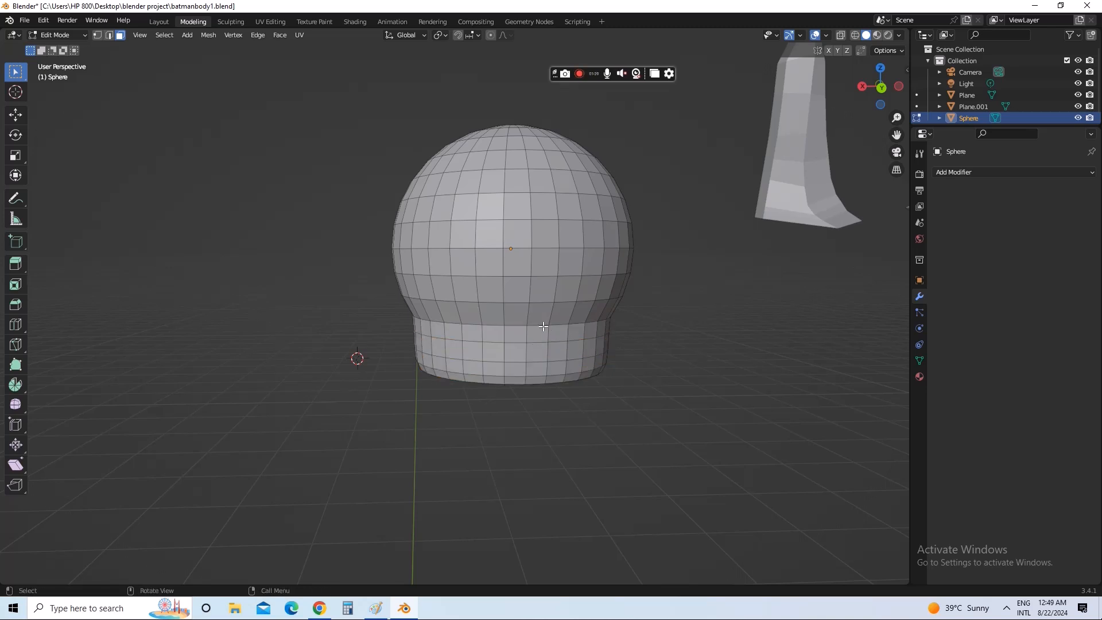
middle_drag(544, 326, 572, 333)
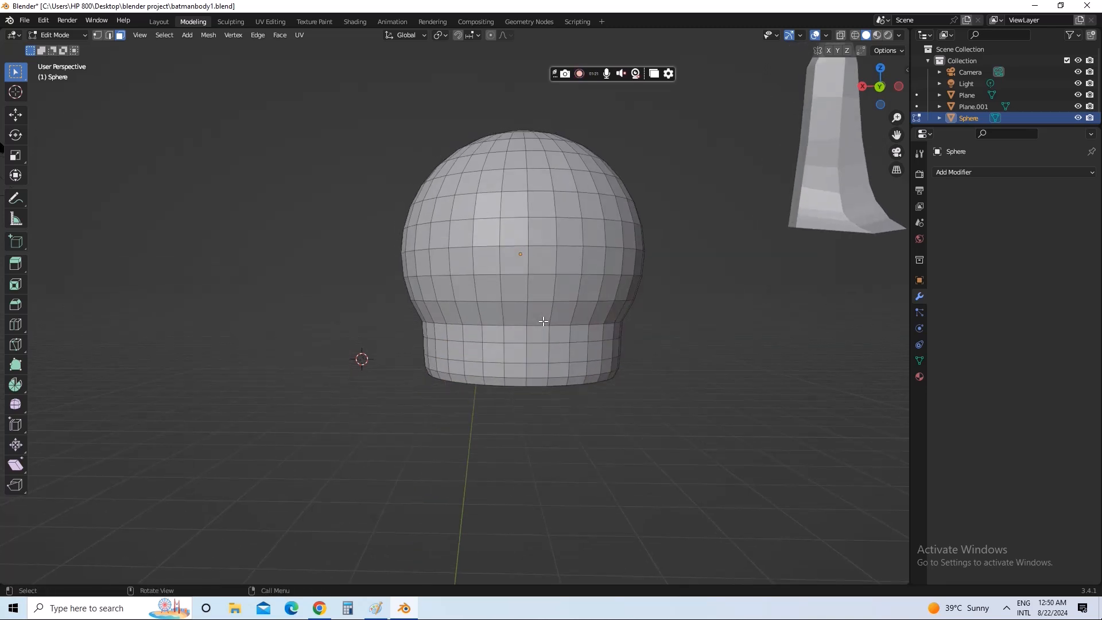
- Save the project file batmanbody1.blend
click(25, 22)
click(56, 92)
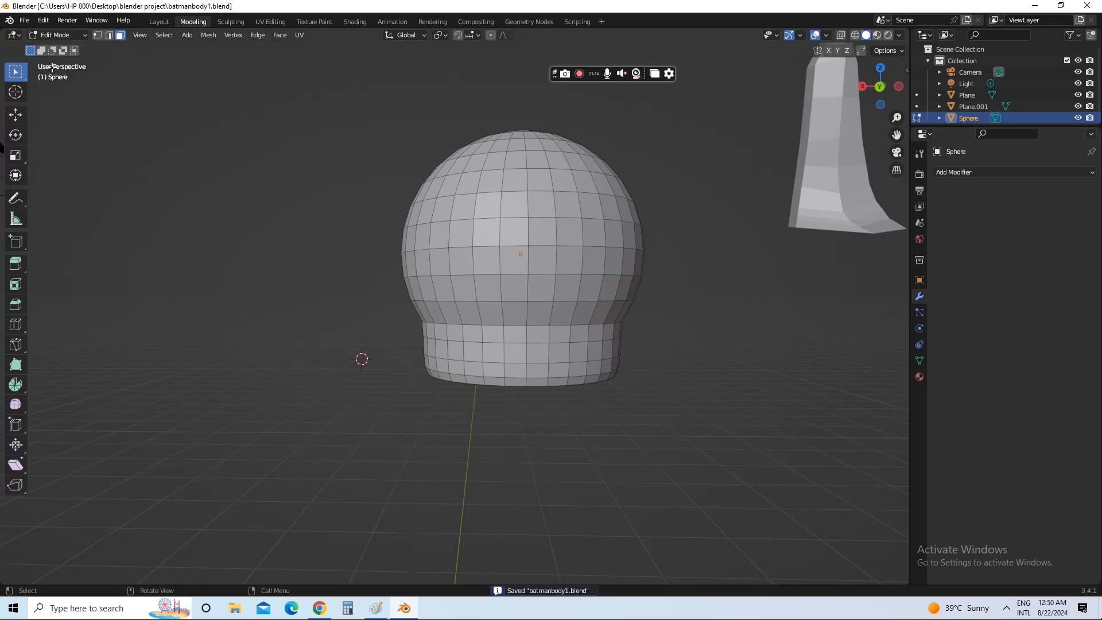
click(25, 20)
click(39, 96)
click(25, 21)
click(56, 95)
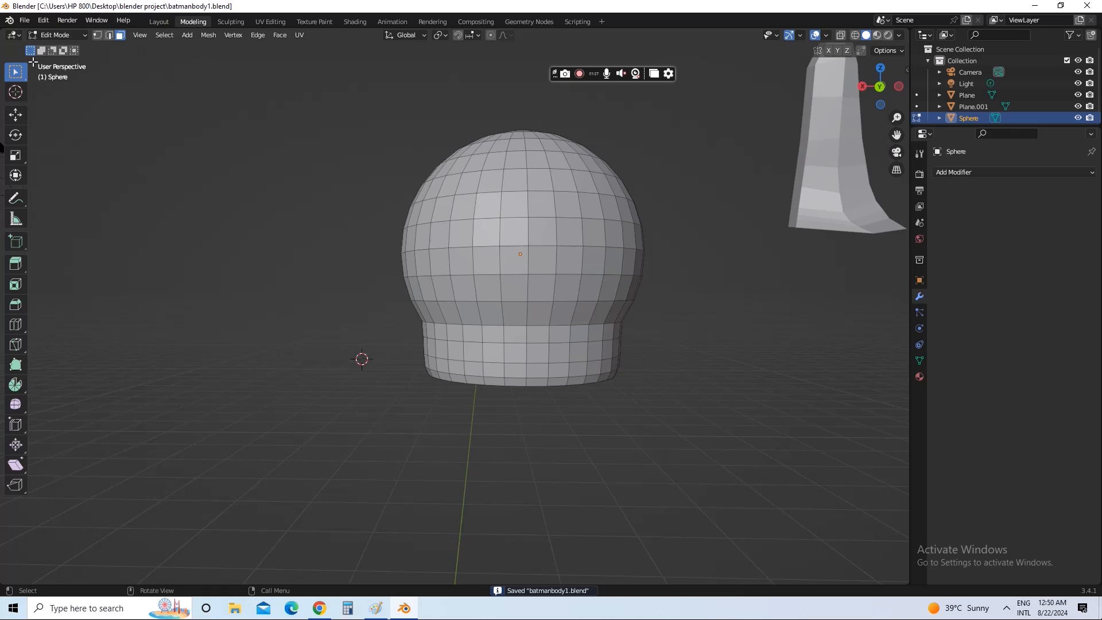
click(25, 21)
click(40, 96)
- Switch to Chrome to look at the Batman: Arkham City cover image, and return to Blender
click(319, 608)
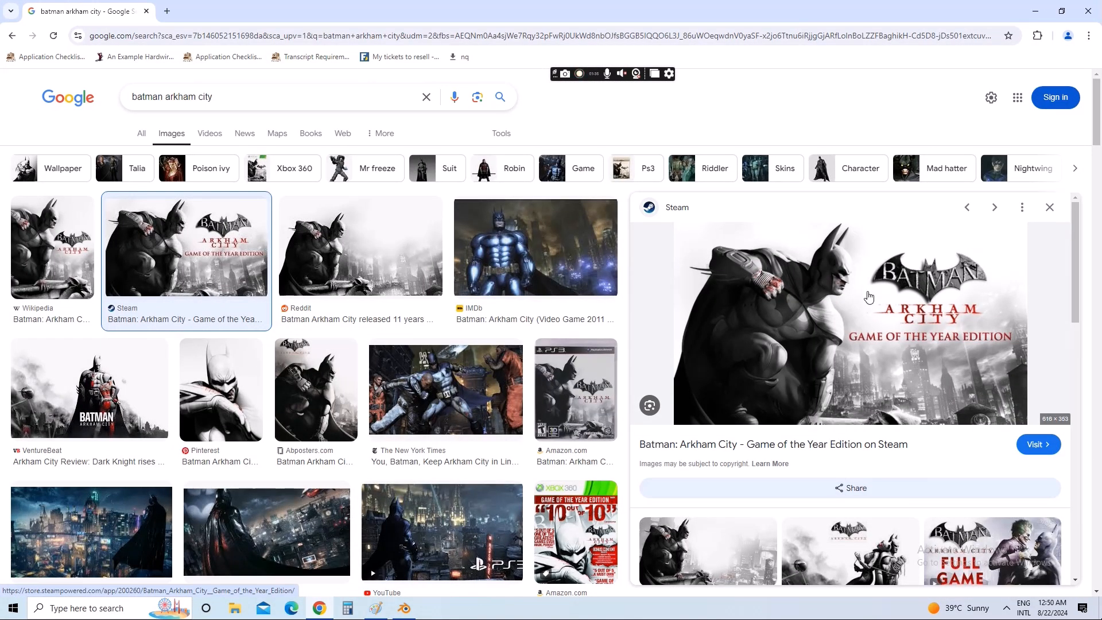
click(319, 608)
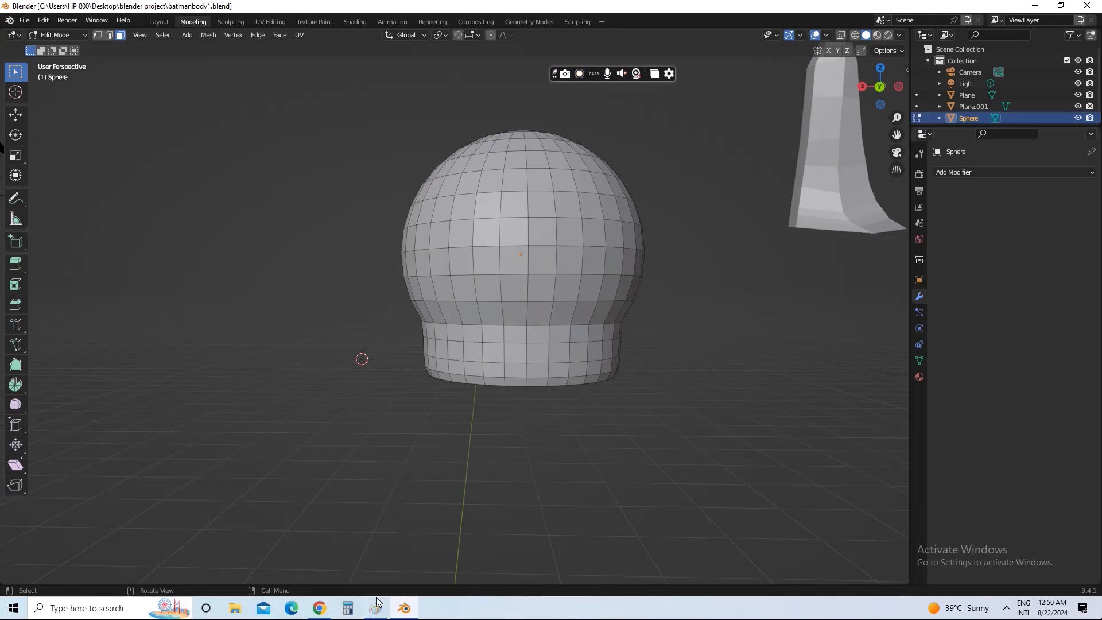
- Switch to Paint and sketch Batman's head in side profile with a pointed ear, open lower face, lips, eye and neck line
click(375, 608)
mouse_move(447, 327)
mouse_down()
mouse_move(430, 291)
mouse_move(428, 105)
mouse_move(398, 170)
mouse_move(325, 186)
mouse_move(296, 226)
mouse_move(287, 265)
mouse_move(389, 263)
mouse_move(367, 321)
mouse_move(308, 332)
mouse_move(287, 315)
mouse_up()
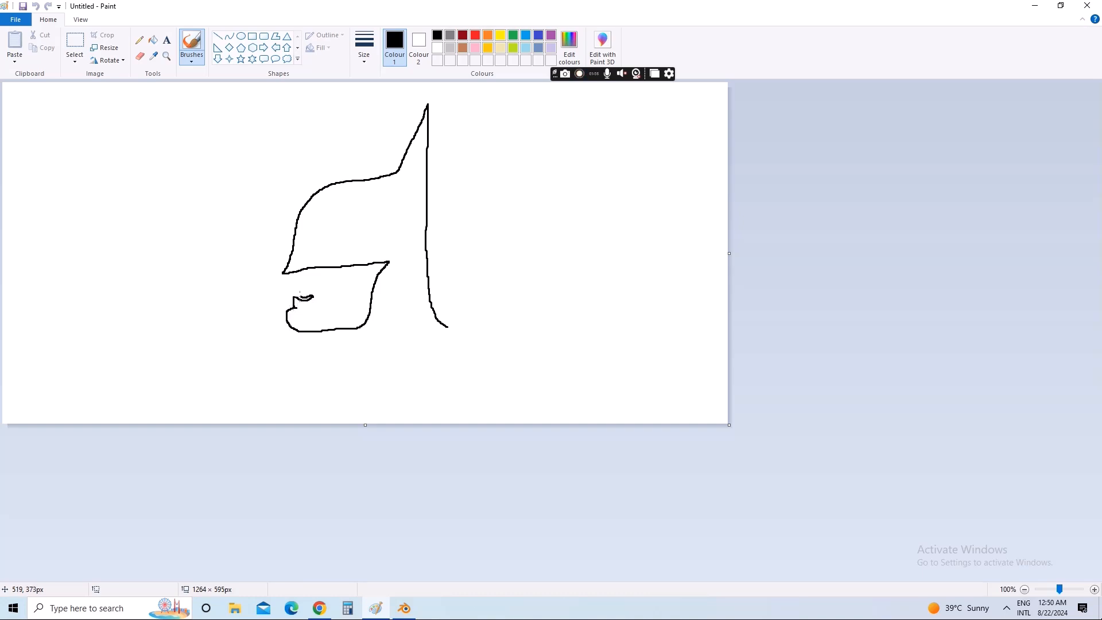
drag(295, 296, 300, 292)
drag(297, 277, 290, 273)
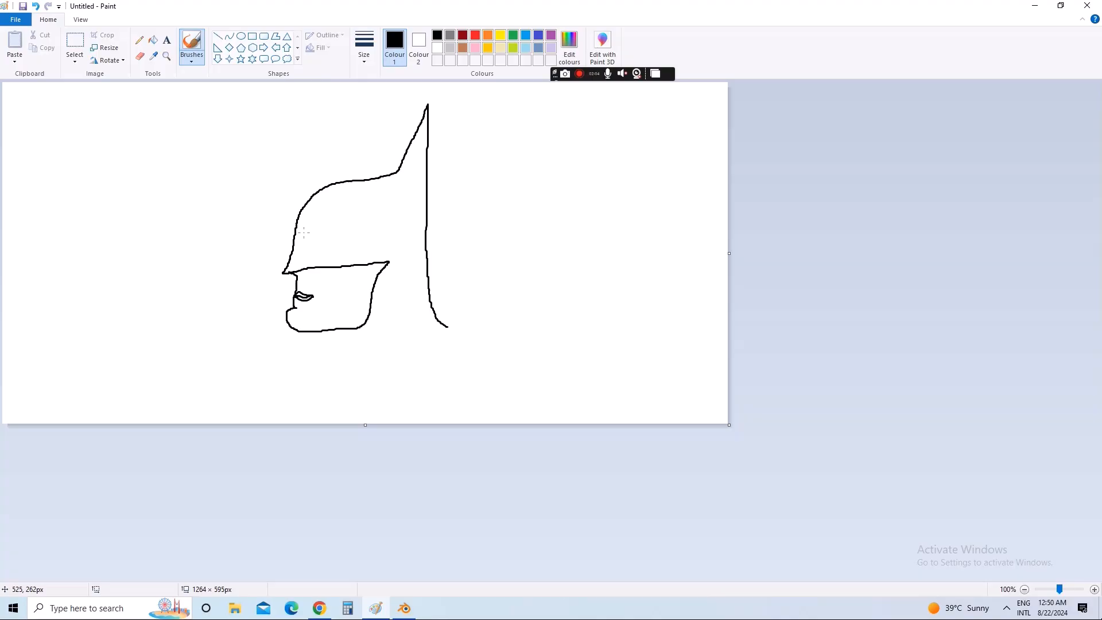
mouse_move(303, 233)
mouse_down()
mouse_move(328, 233)
mouse_move(296, 247)
mouse_move(305, 231)
mouse_move(321, 241)
mouse_move(314, 232)
mouse_up()
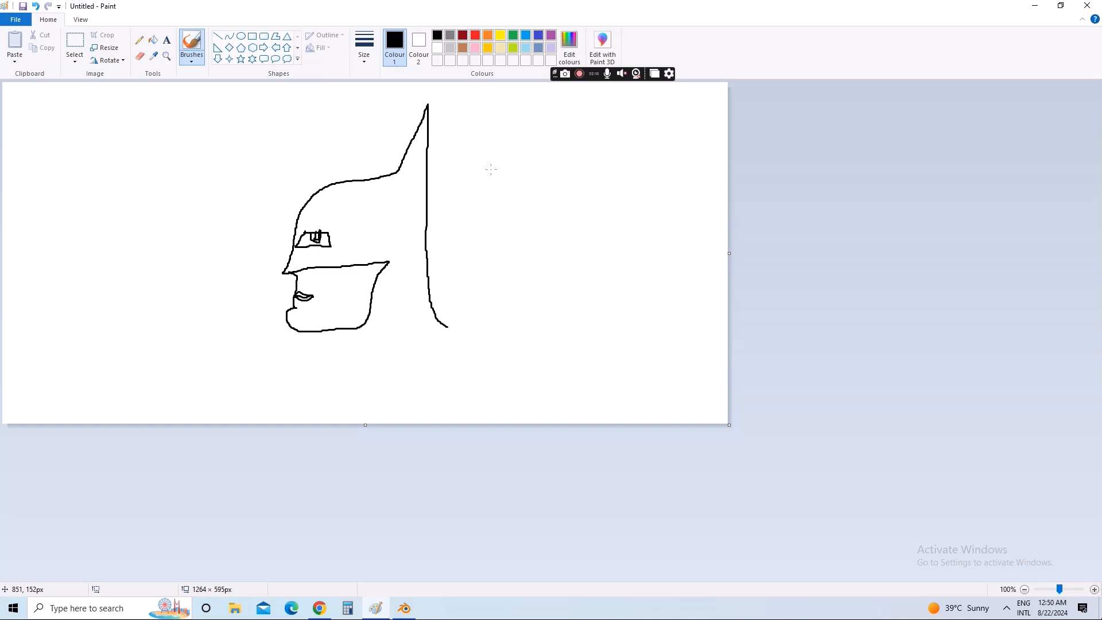
drag(342, 330, 319, 363)
- Start a blank Paint drawing without saving the old one, and sketch a pointed-ear cowl outline with a round head and arrows inside
click(16, 19)
click(33, 40)
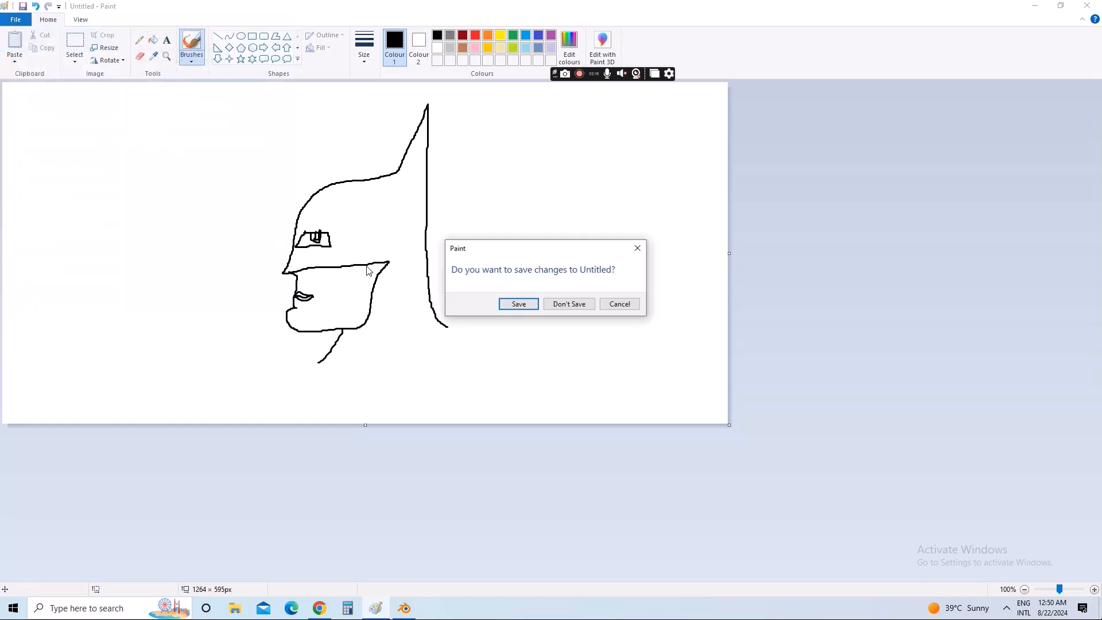
click(570, 304)
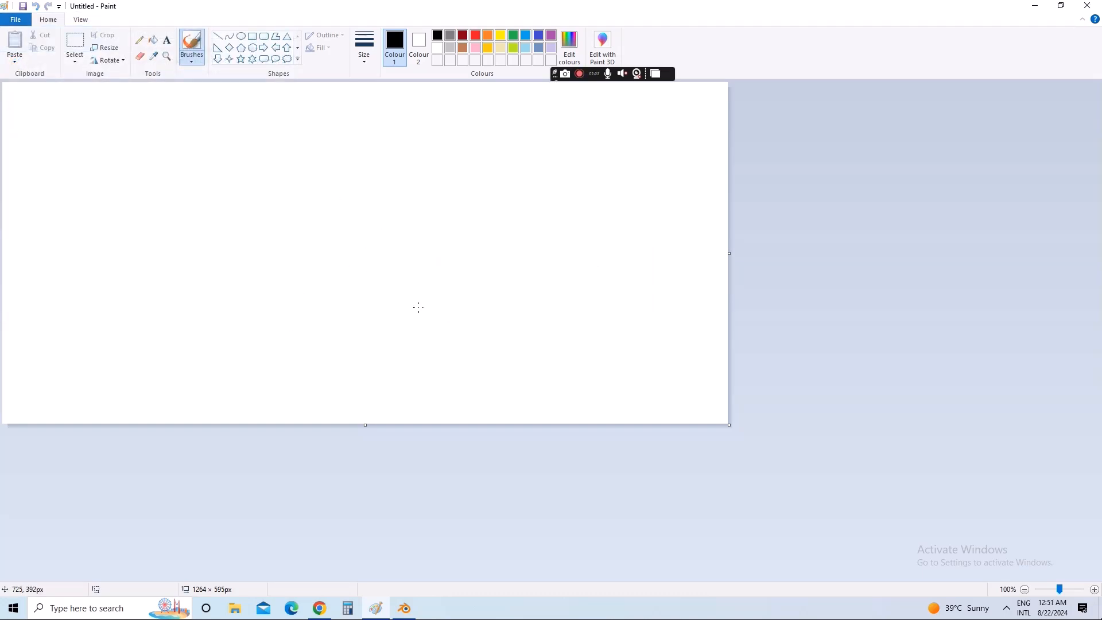
mouse_move(420, 316)
mouse_down()
mouse_move(406, 308)
mouse_move(389, 106)
mouse_move(355, 185)
mouse_move(287, 199)
mouse_move(263, 256)
mouse_move(265, 321)
mouse_move(281, 340)
mouse_move(395, 336)
mouse_move(424, 313)
mouse_move(413, 305)
mouse_up()
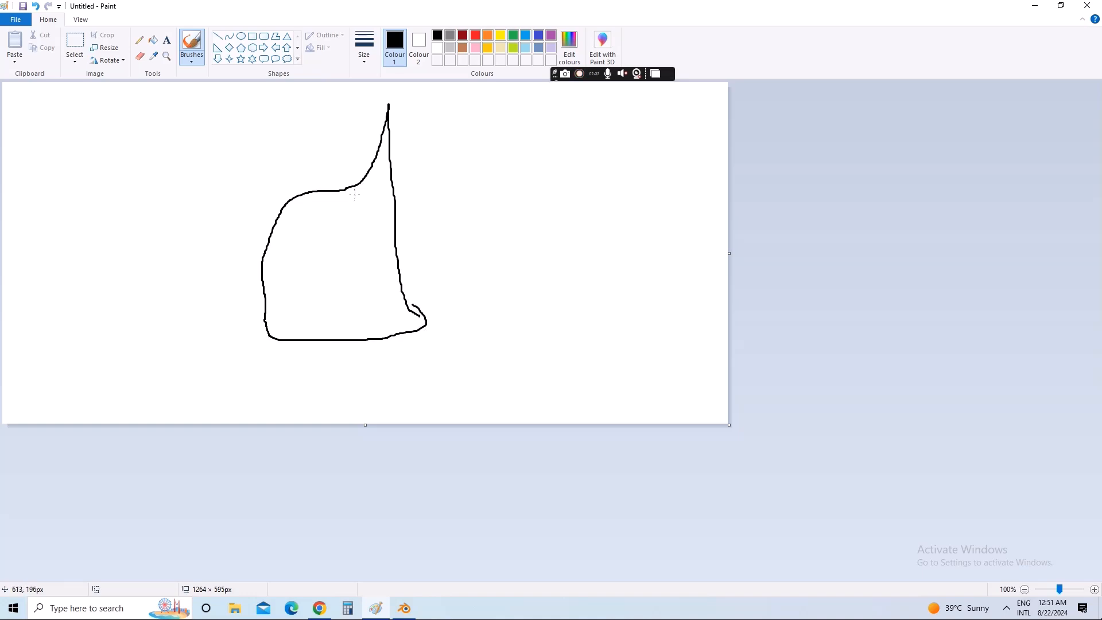
mouse_move(355, 195)
mouse_down()
mouse_move(303, 201)
mouse_move(276, 240)
mouse_move(270, 304)
mouse_move(341, 329)
mouse_move(383, 297)
mouse_move(397, 230)
mouse_move(340, 200)
mouse_move(310, 230)
mouse_move(297, 227)
mouse_move(292, 265)
mouse_up()
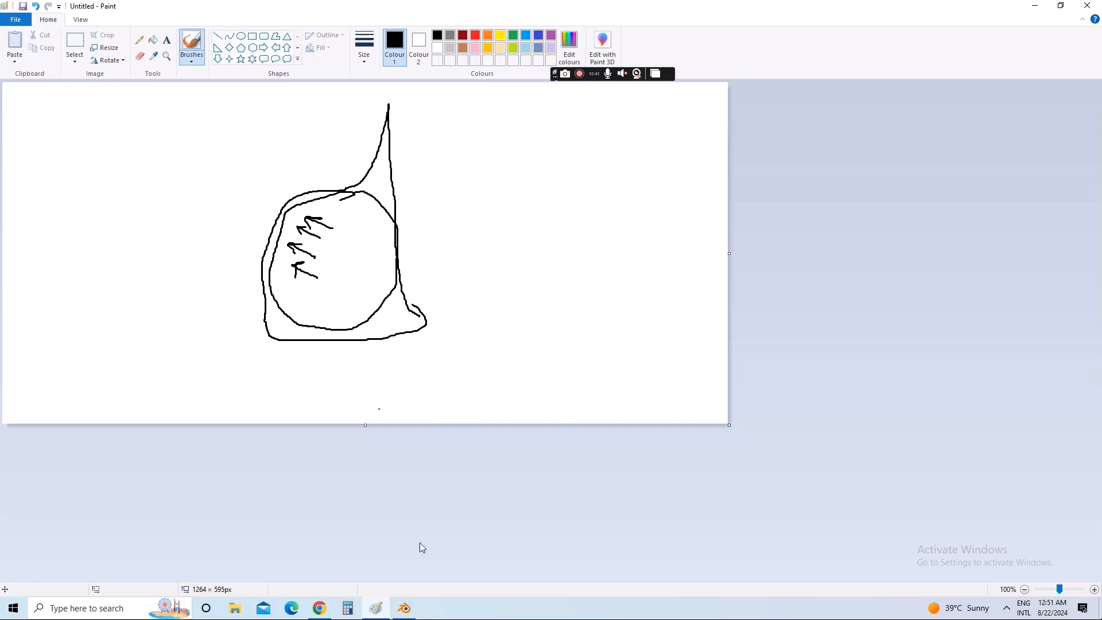
- Switch back to Blender and examine the sphere with its widened base, including its wireframe display
click(405, 608)
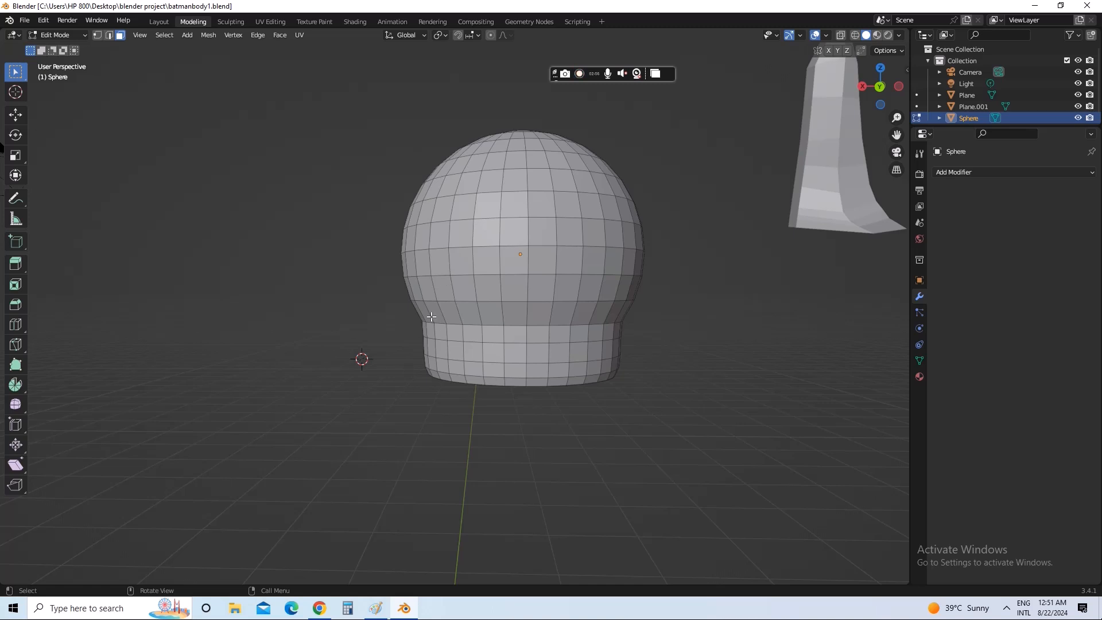
middle_drag(491, 264, 495, 249)
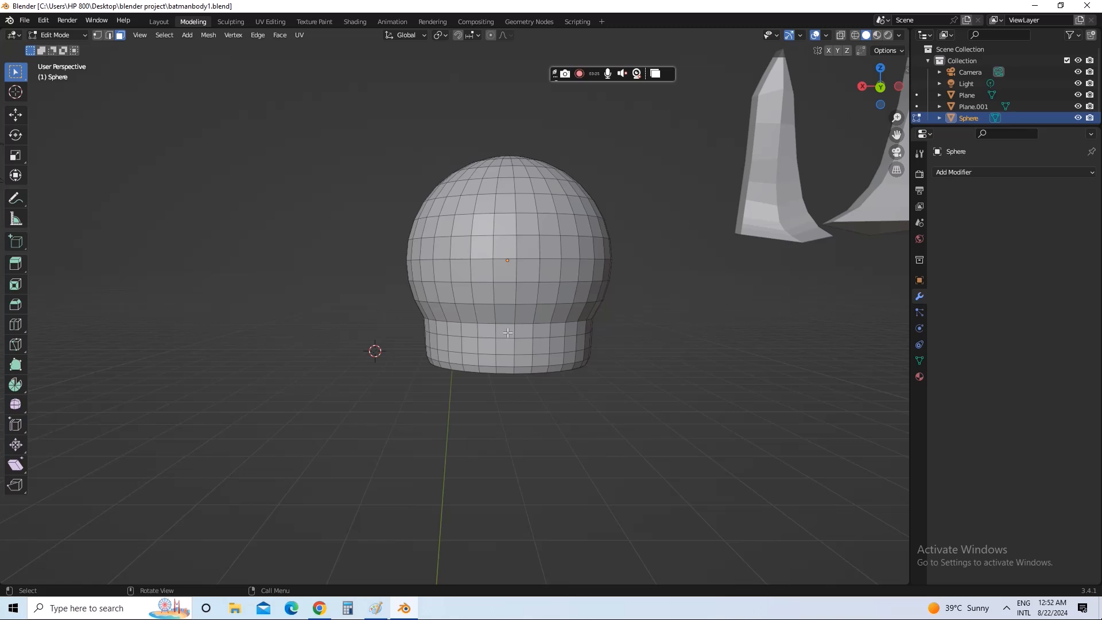
middle_drag(449, 163, 499, 313)
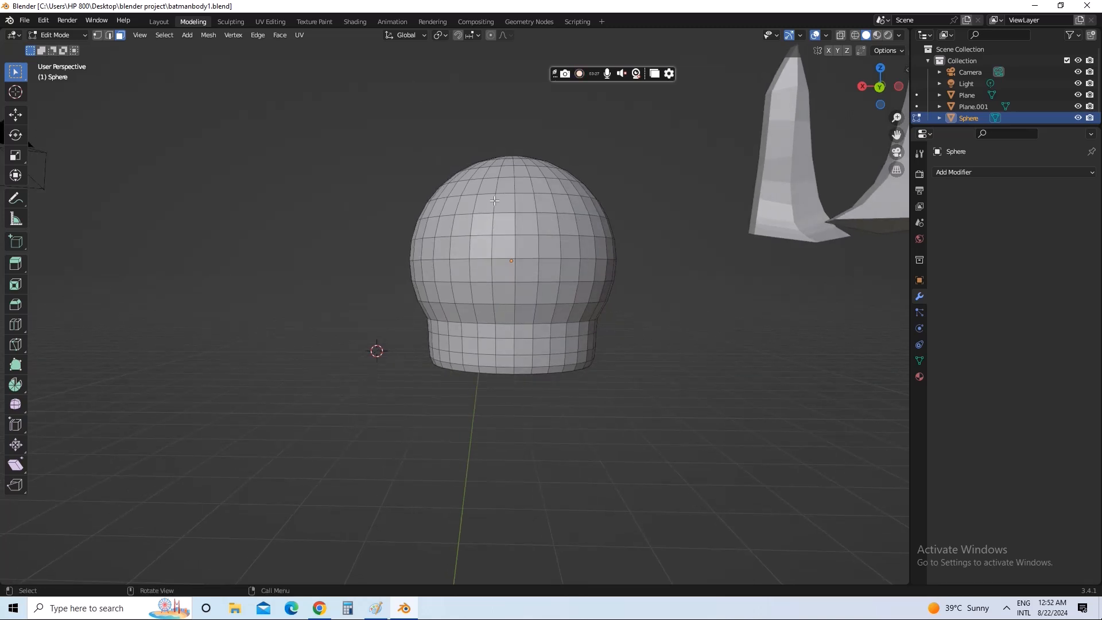
click(855, 35)
key(shift+z)
scroll(380, 135, up, 1)
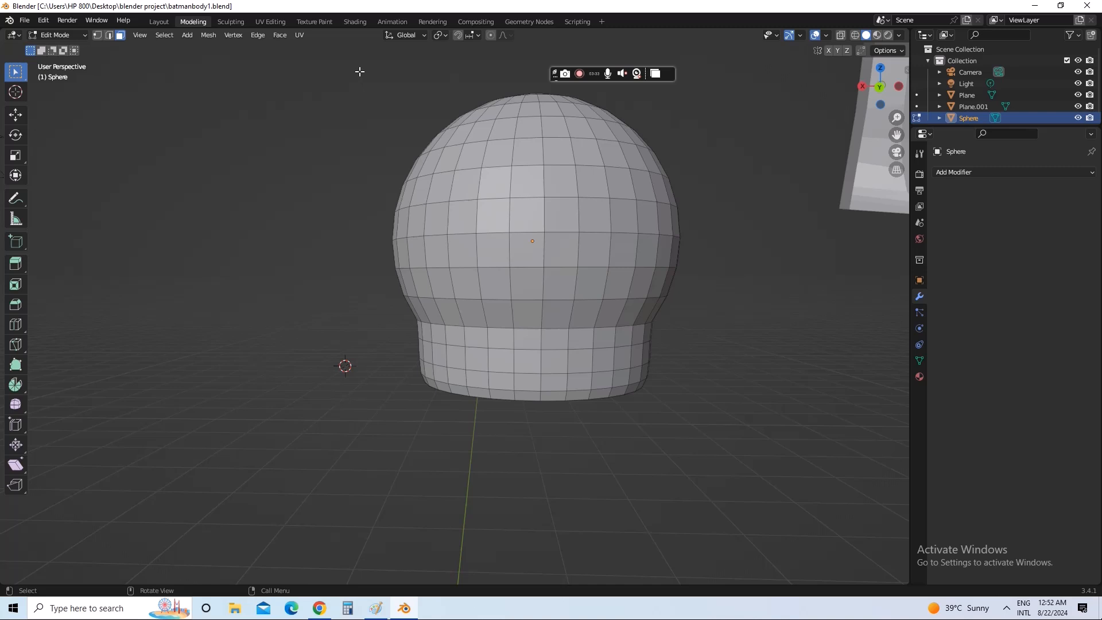
- Box-select the visible faces on one half of the head and try moving them sideways
drag(360, 71, 500, 410)
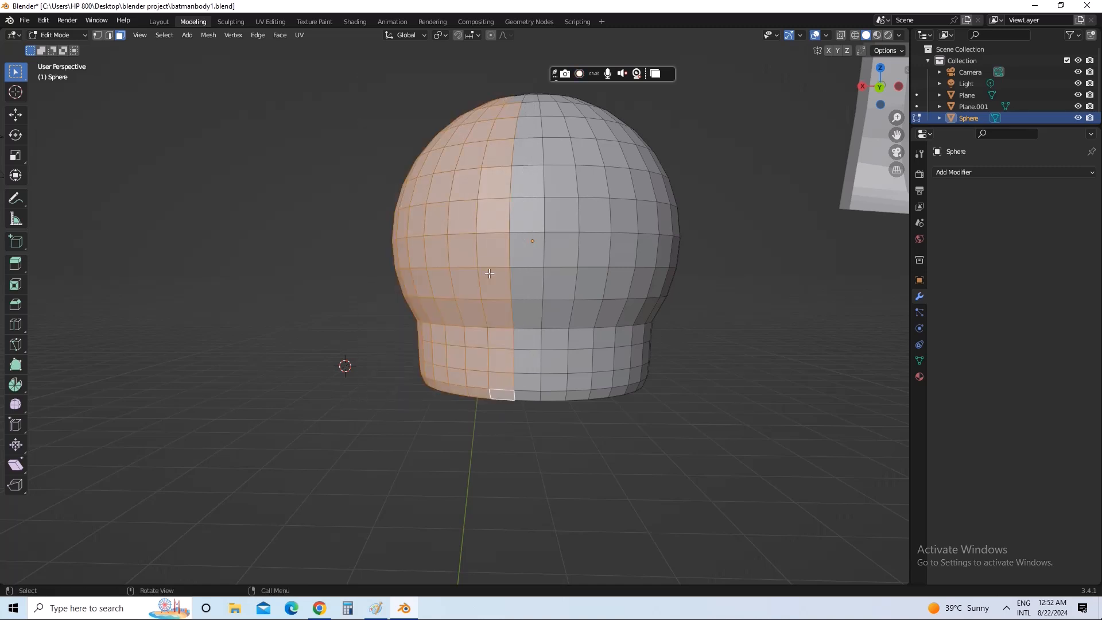
key(g)
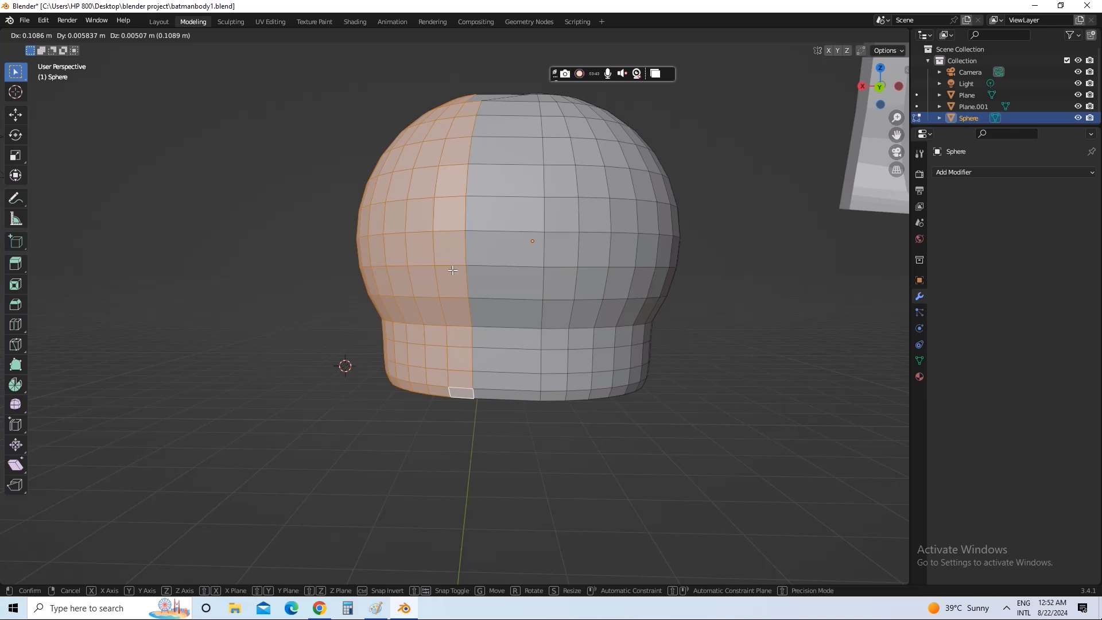
right_click(453, 270)
middle_drag(456, 263, 467, 195)
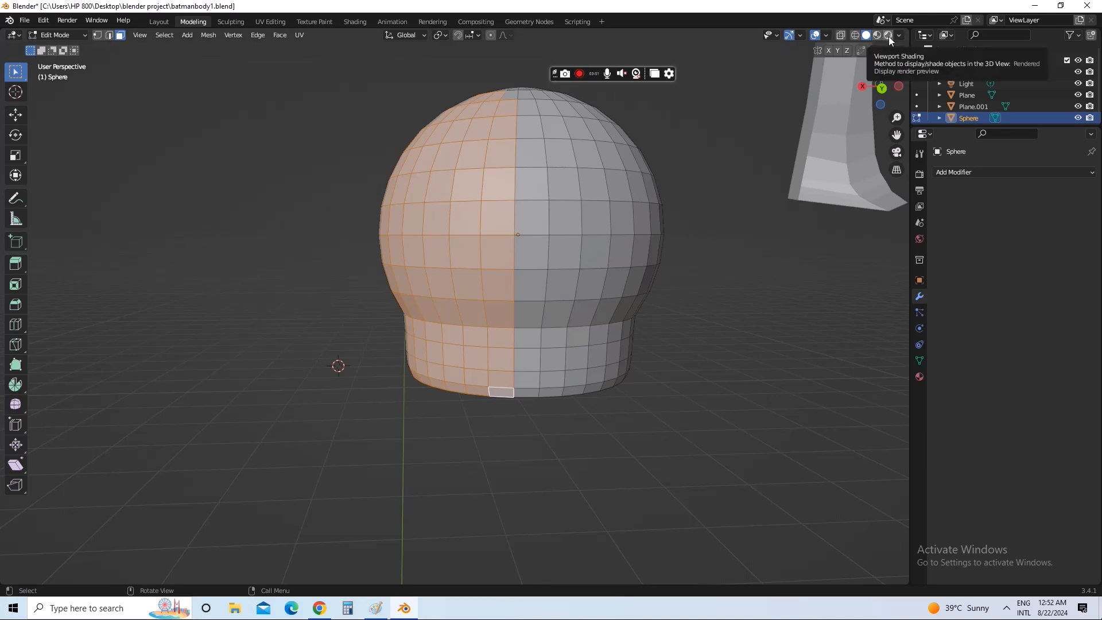
- Clear the selection, box-select one half of the head through the mesh in wireframe display, and return to solid shading
click(855, 34)
key(alt+a)
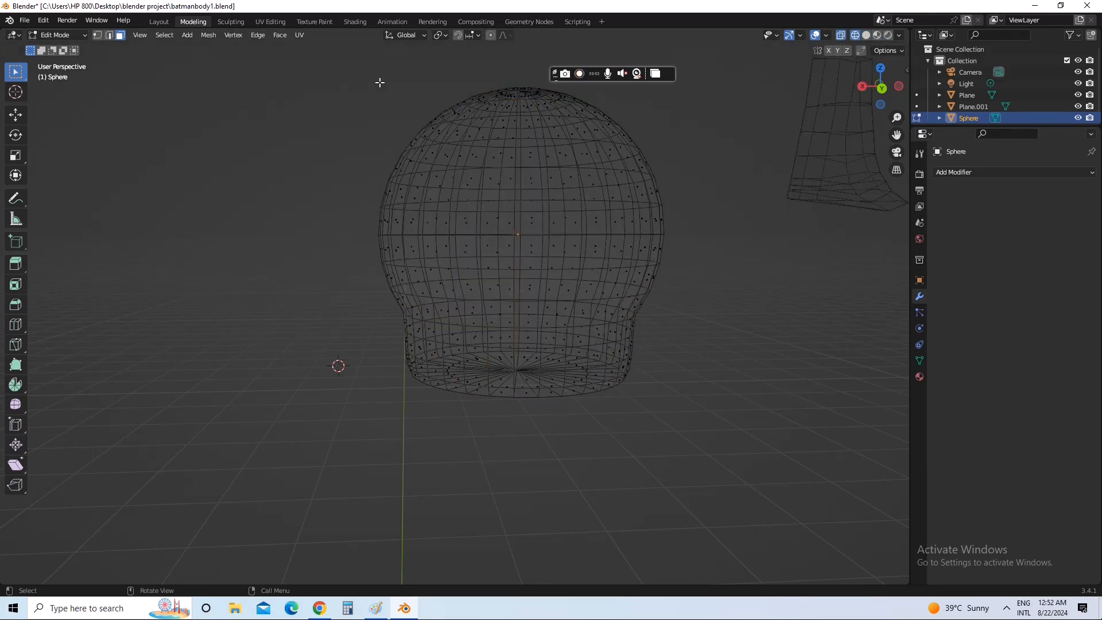
key(b)
drag(324, 48, 508, 415)
middle_drag(477, 196, 453, 157)
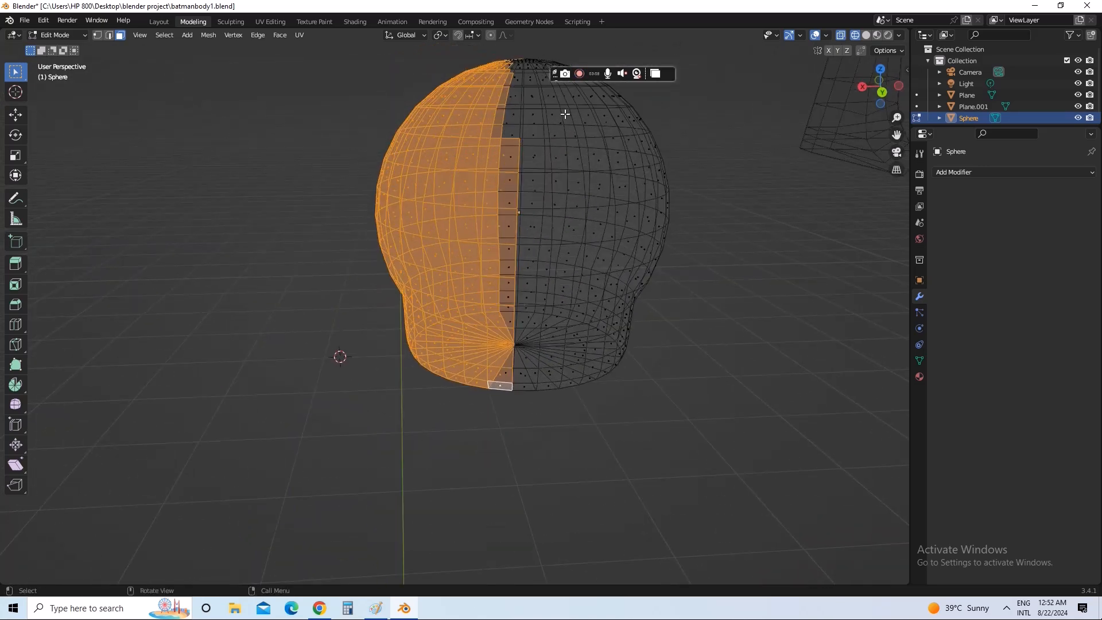
middle_drag(560, 140, 553, 139)
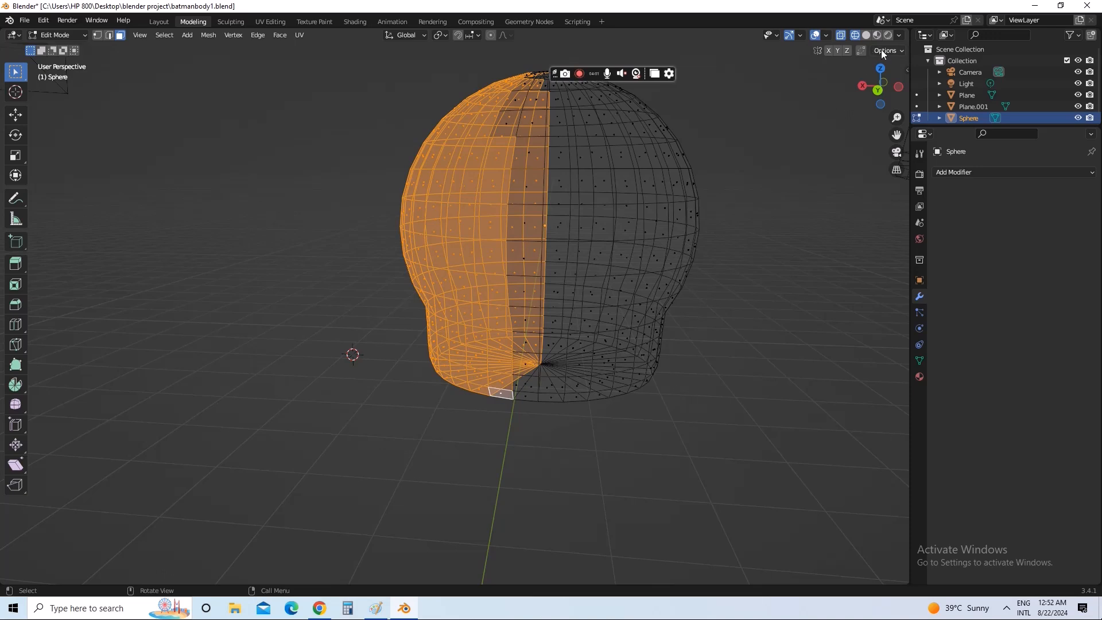
click(867, 35)
- Add the remaining faces near the crown of the head to the selected half
shift+click(491, 121)
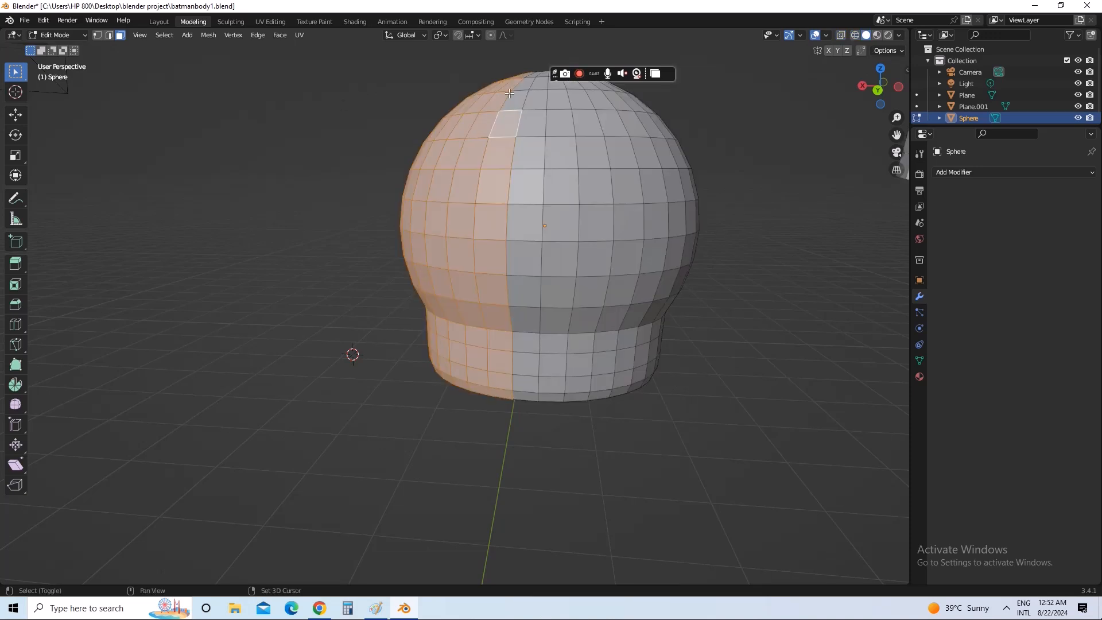
middle_drag(516, 112, 557, 98)
scroll(558, 99, down, 3)
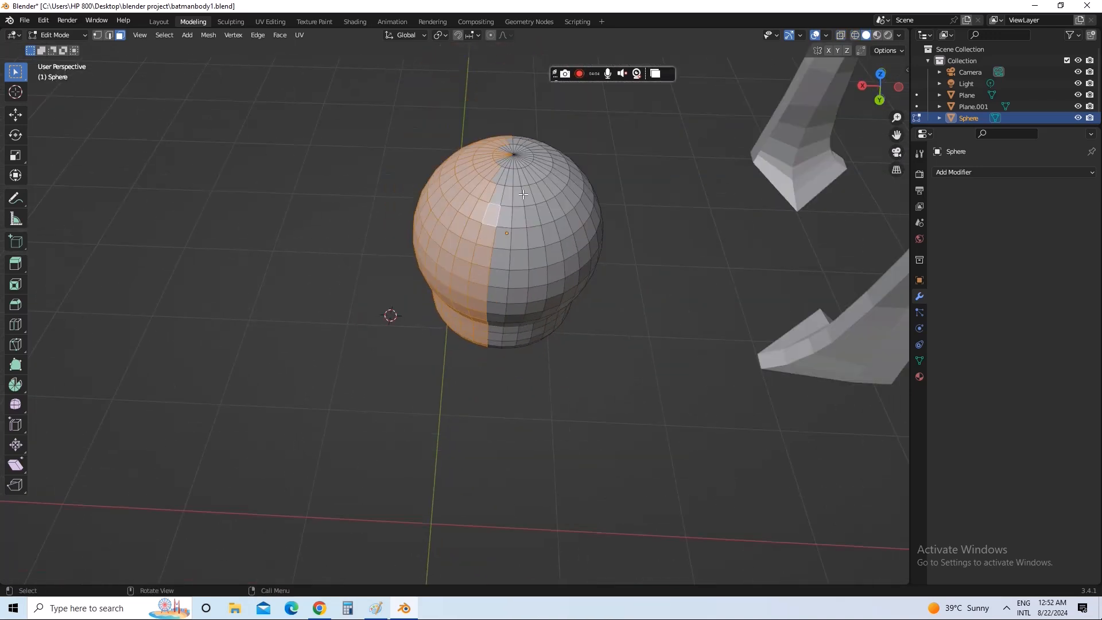
shift+click(500, 163)
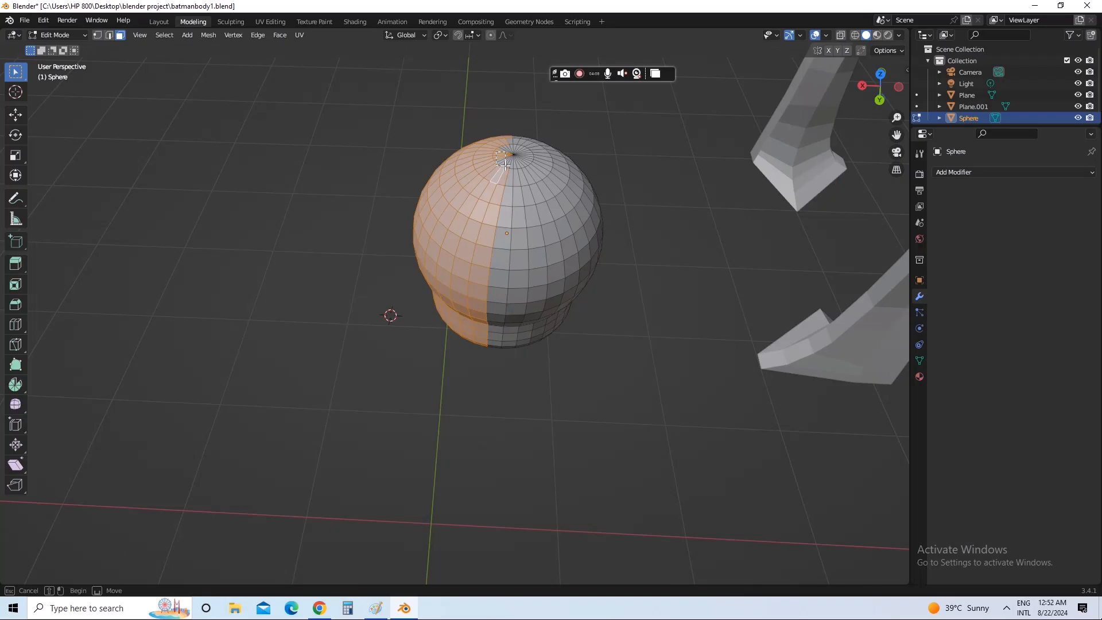
shift+drag(507, 170, 508, 170)
middle_drag(512, 195, 459, 282)
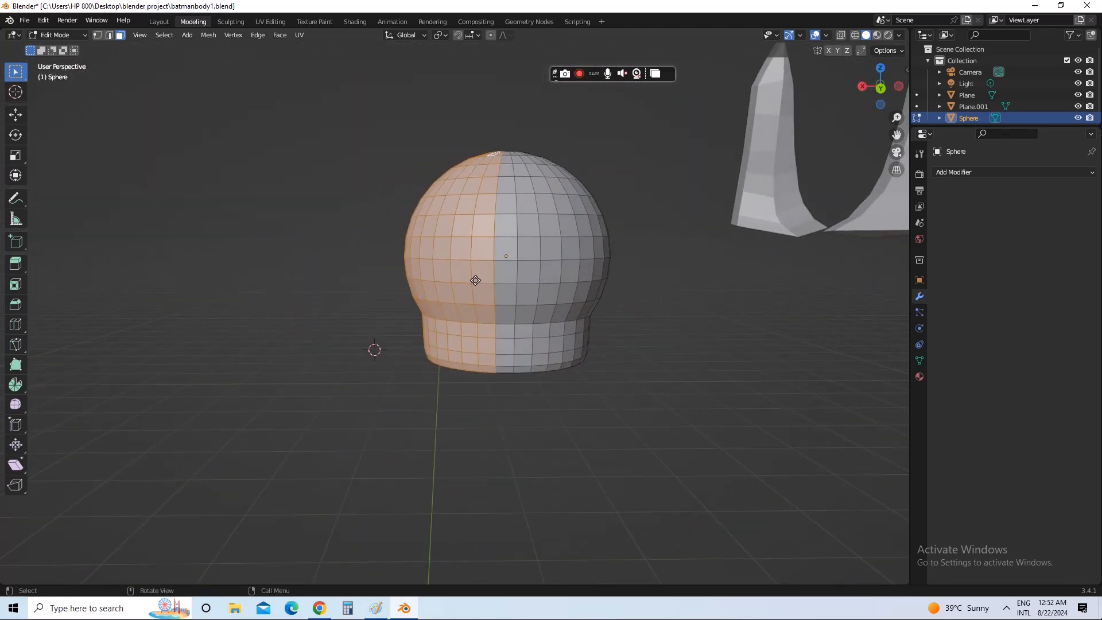
key(g)
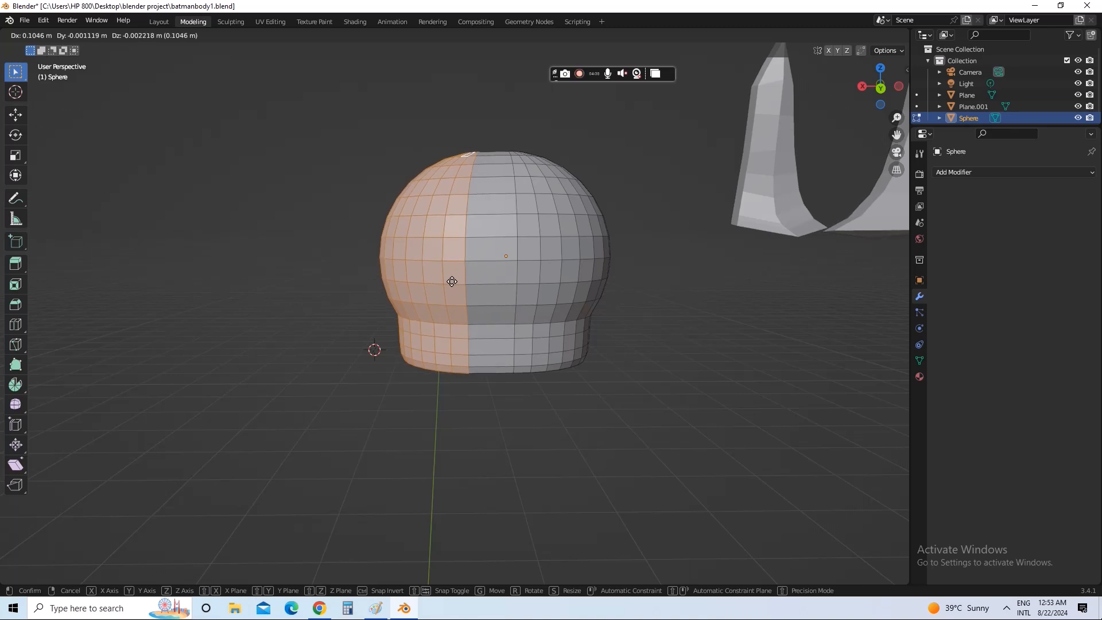
right_click(451, 282)
key(s)
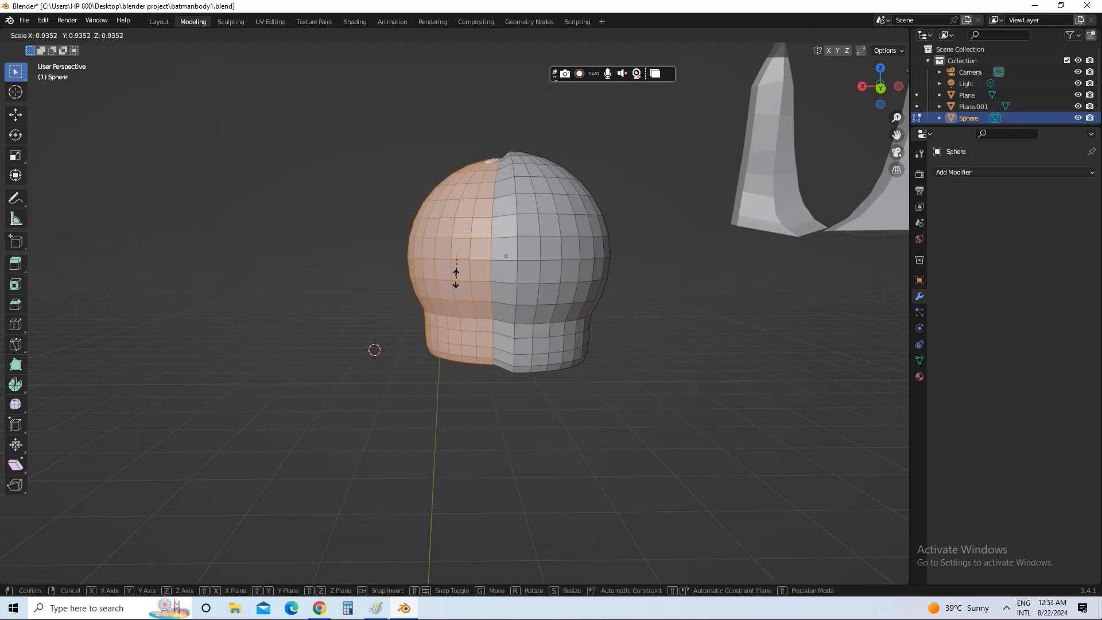
right_click(480, 263)
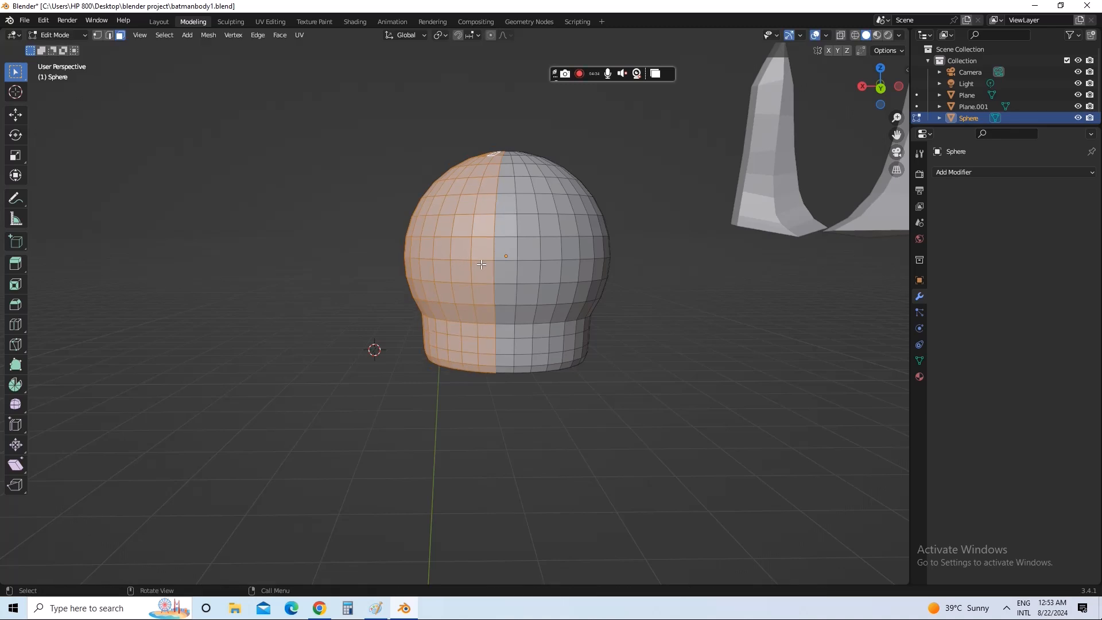
- Move the selected half of the head outward by about 0.1 m along X to widen it, and clear the selection
key(g)
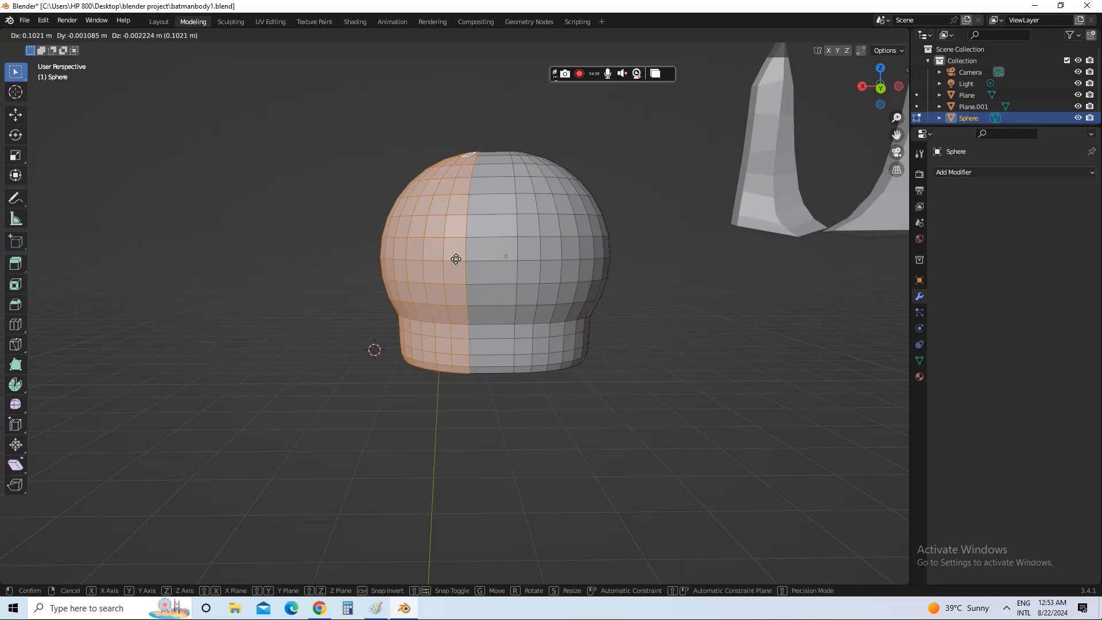
click(456, 261)
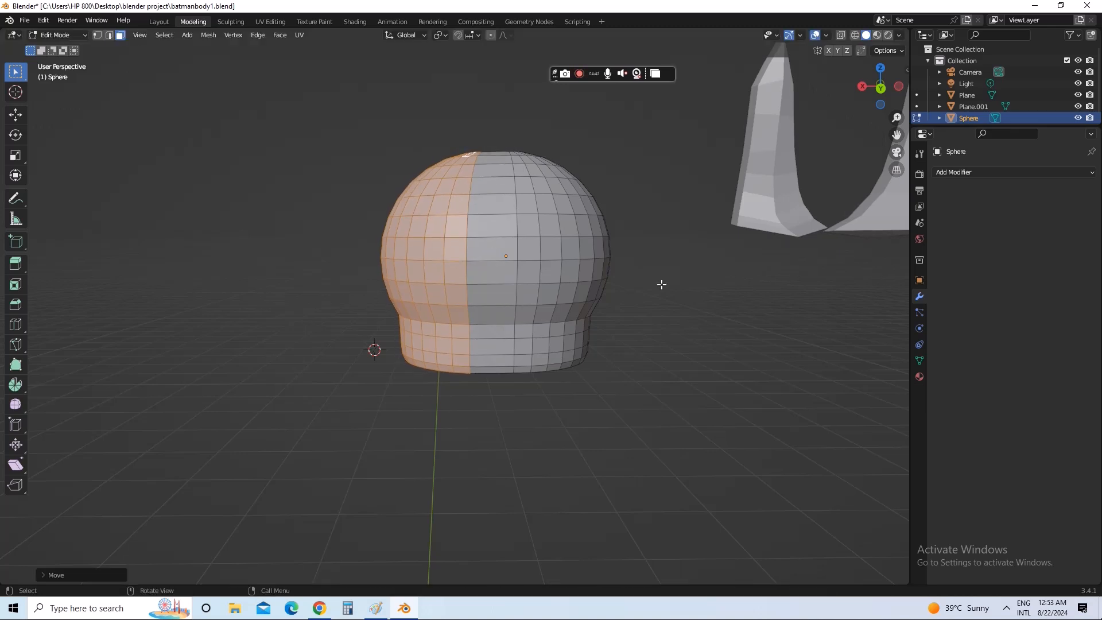
click(668, 320)
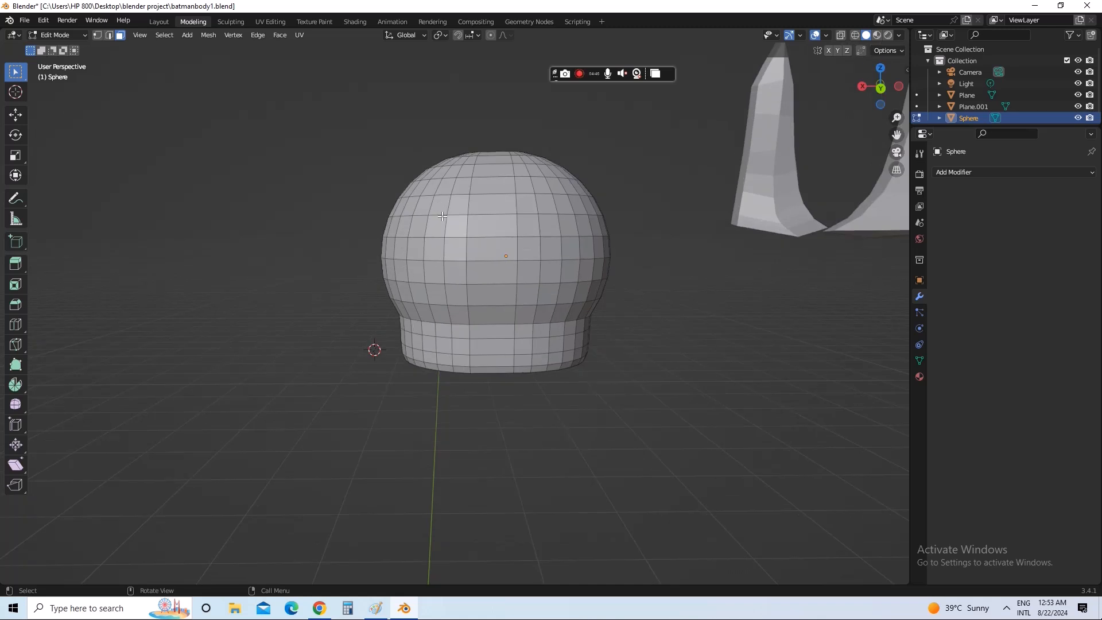
- Save the changes to batmanbody1.blend
click(24, 19)
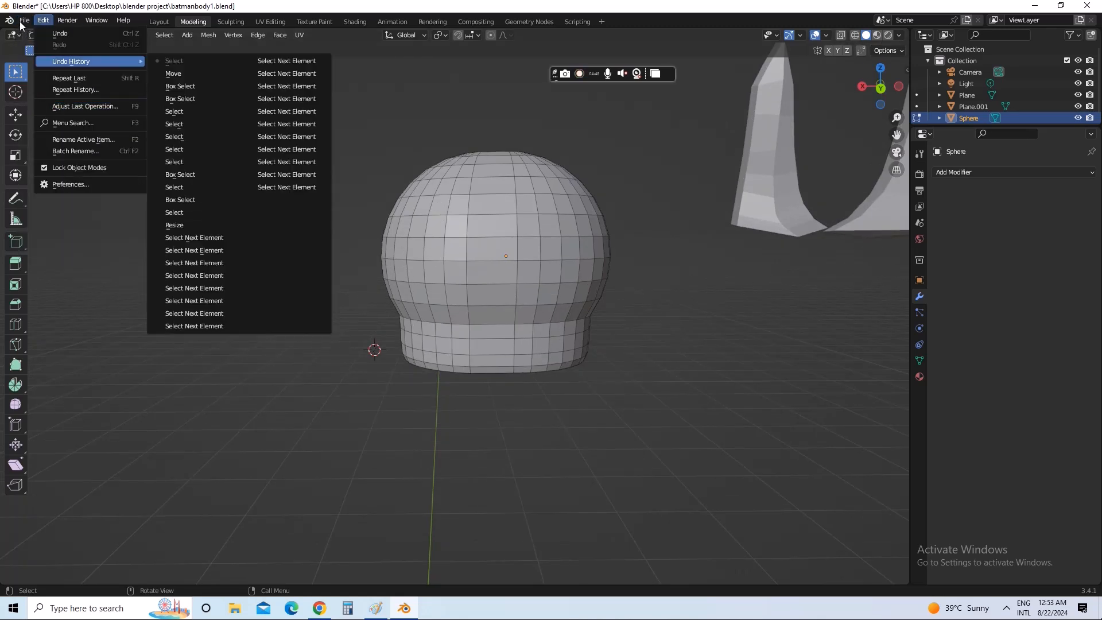
click(57, 96)
click(25, 19)
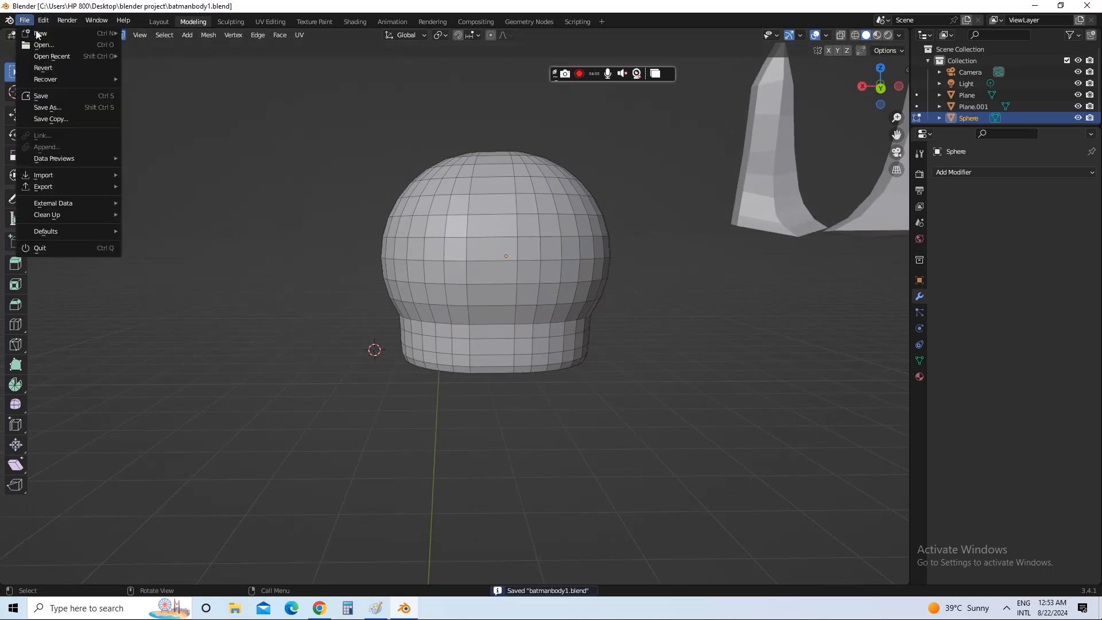
click(62, 97)
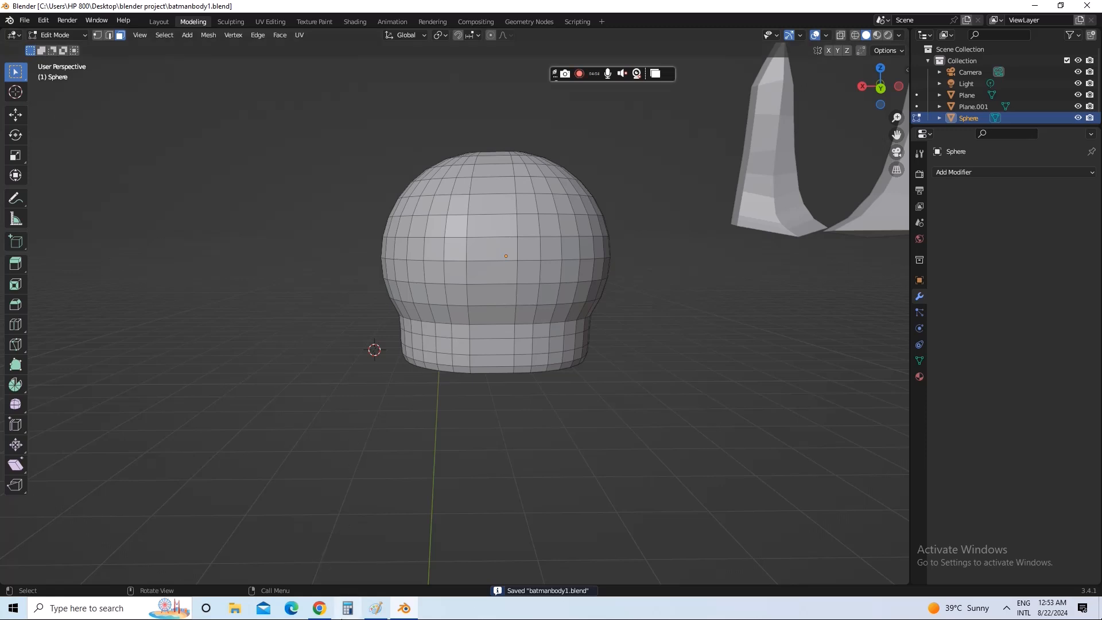
- Switch to Paint and start a blank drawing without saving the old sketch
key(alt+Tab)
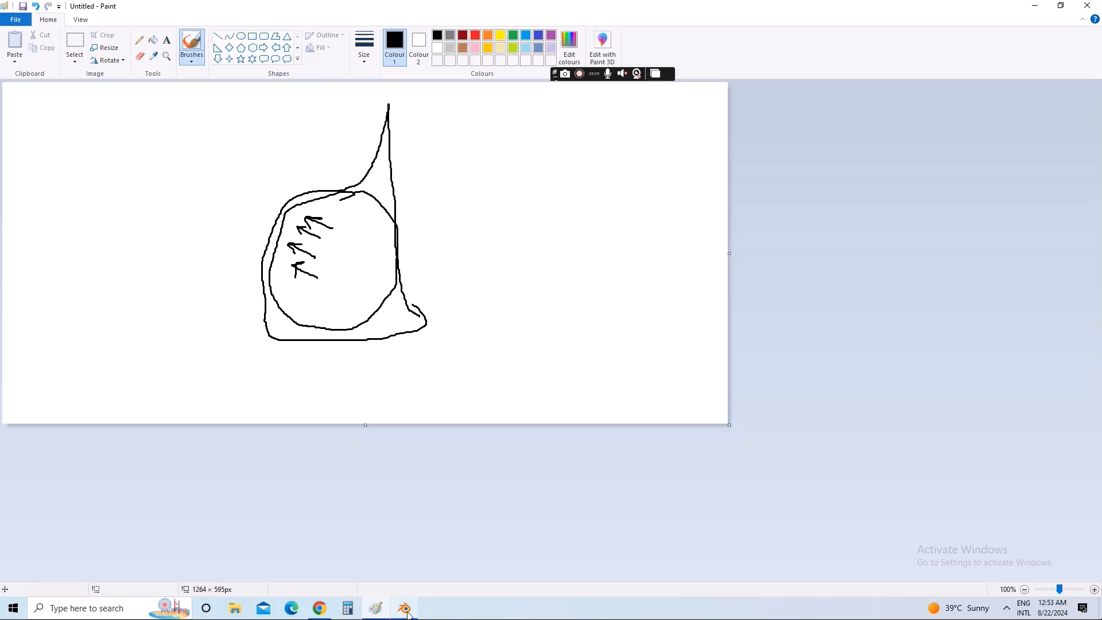
click(405, 610)
click(406, 611)
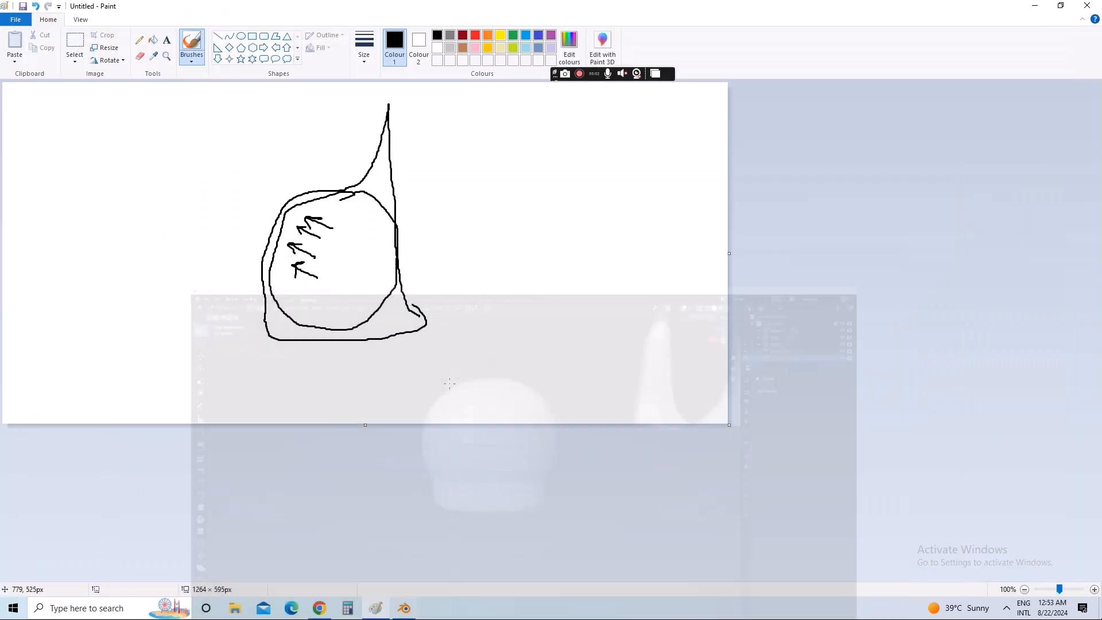
click(15, 20)
click(32, 46)
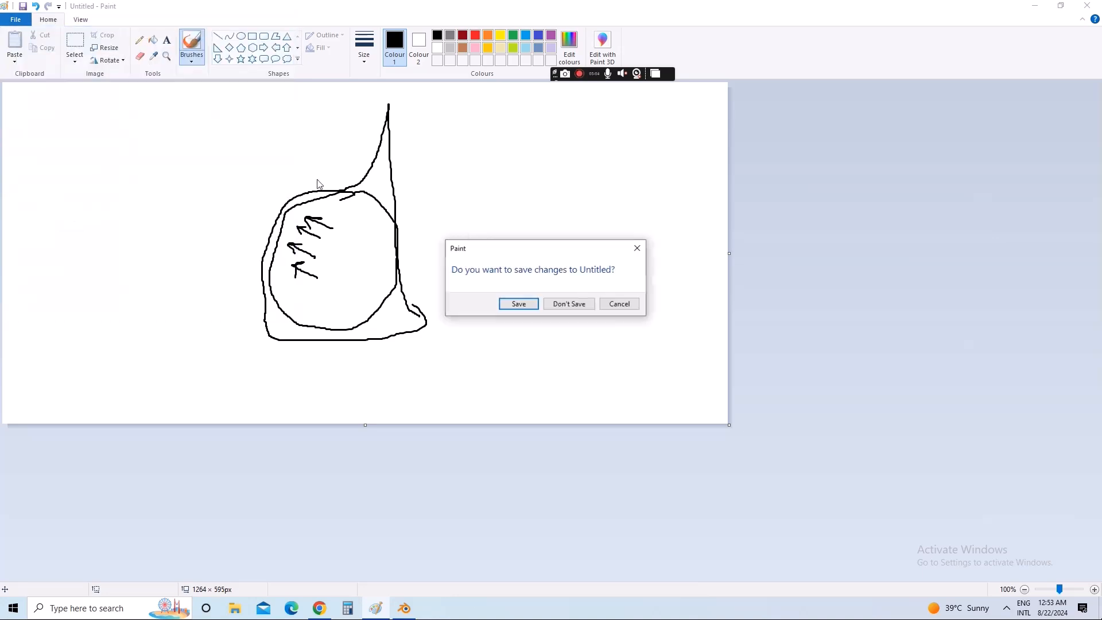
click(568, 304)
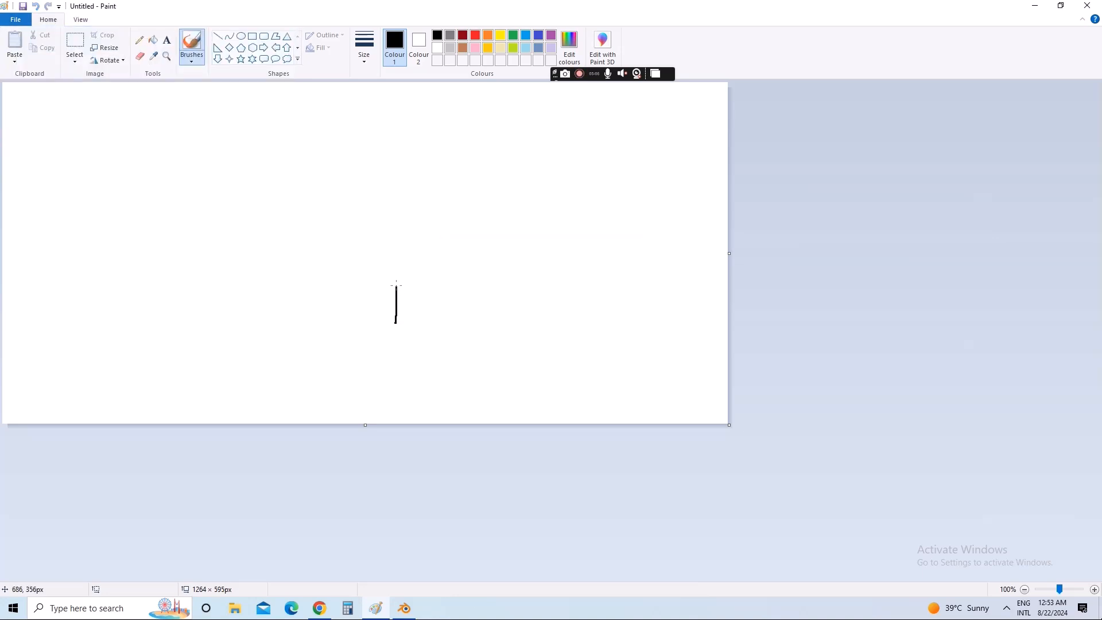
- Sketch a side-view head with a narrow neck, and overlay a pointed-ear cowl outline on it
mouse_move(423, 267)
mouse_down()
mouse_move(443, 201)
mouse_move(411, 137)
mouse_move(339, 112)
mouse_move(278, 143)
mouse_move(265, 262)
mouse_move(369, 328)
mouse_move(403, 325)
mouse_up()
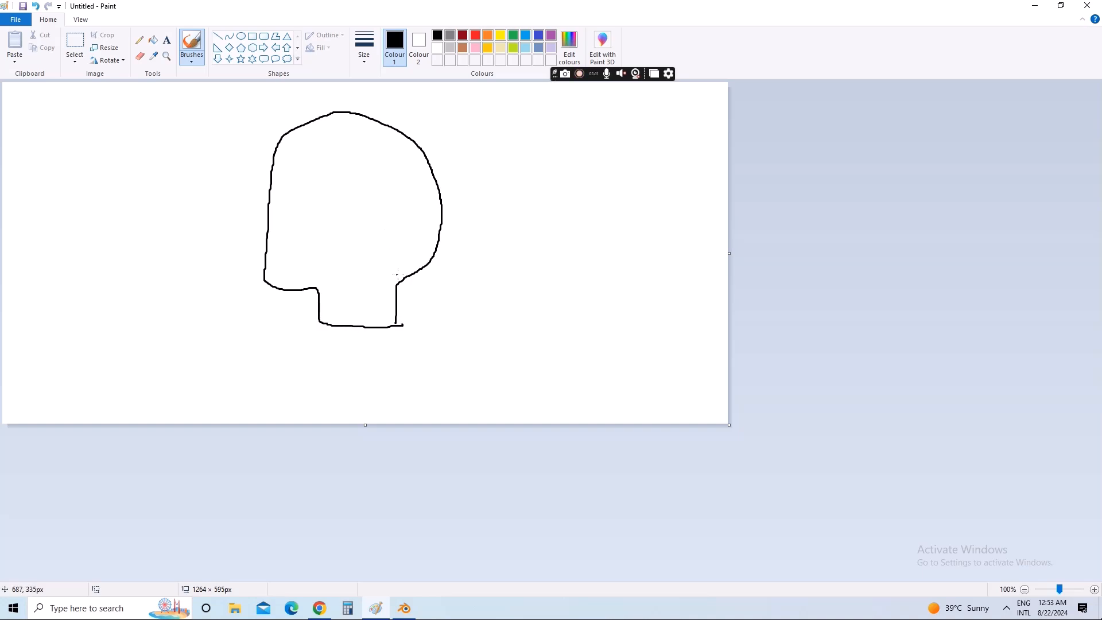
mouse_move(459, 309)
mouse_down()
mouse_move(412, 277)
mouse_move(376, 136)
mouse_up()
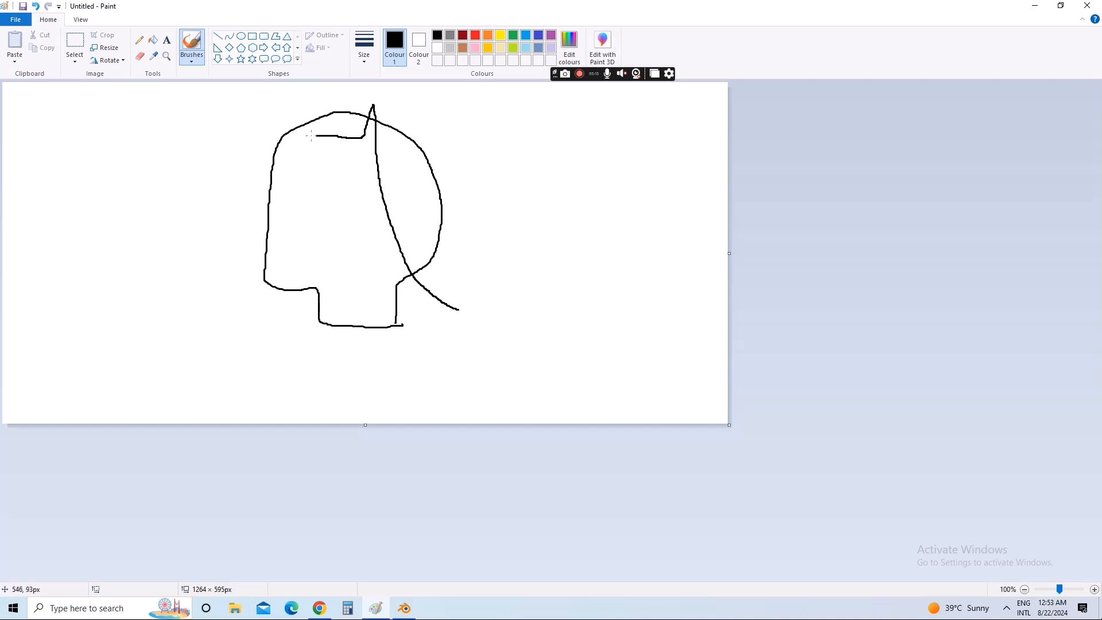
mouse_move(288, 150)
mouse_down()
mouse_move(264, 189)
mouse_move(259, 291)
mouse_move(287, 314)
mouse_move(380, 314)
mouse_move(424, 288)
mouse_up()
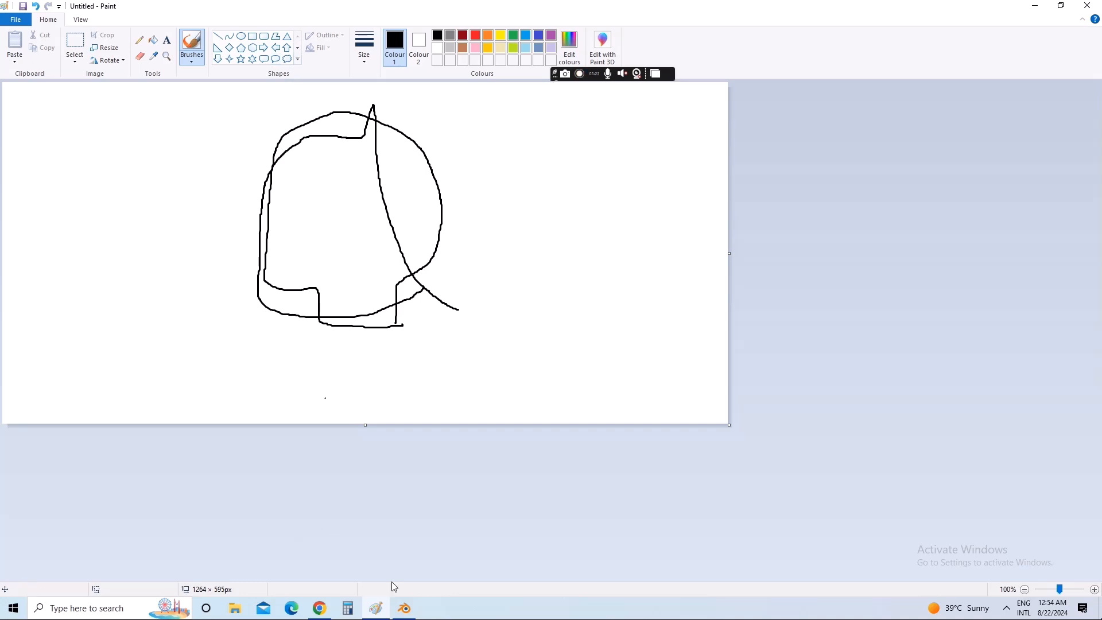
- Switch back to Blender and examine the shape of the widened head and neck
click(404, 608)
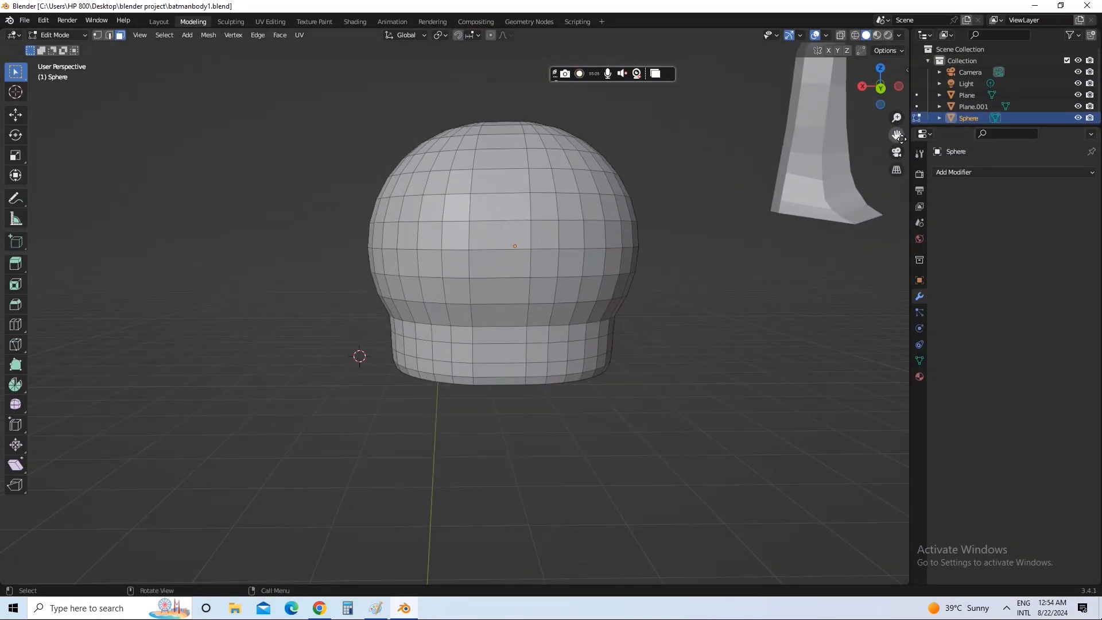
shift+middle_drag(394, 199, 441, 235)
scroll(440, 236, up, 1)
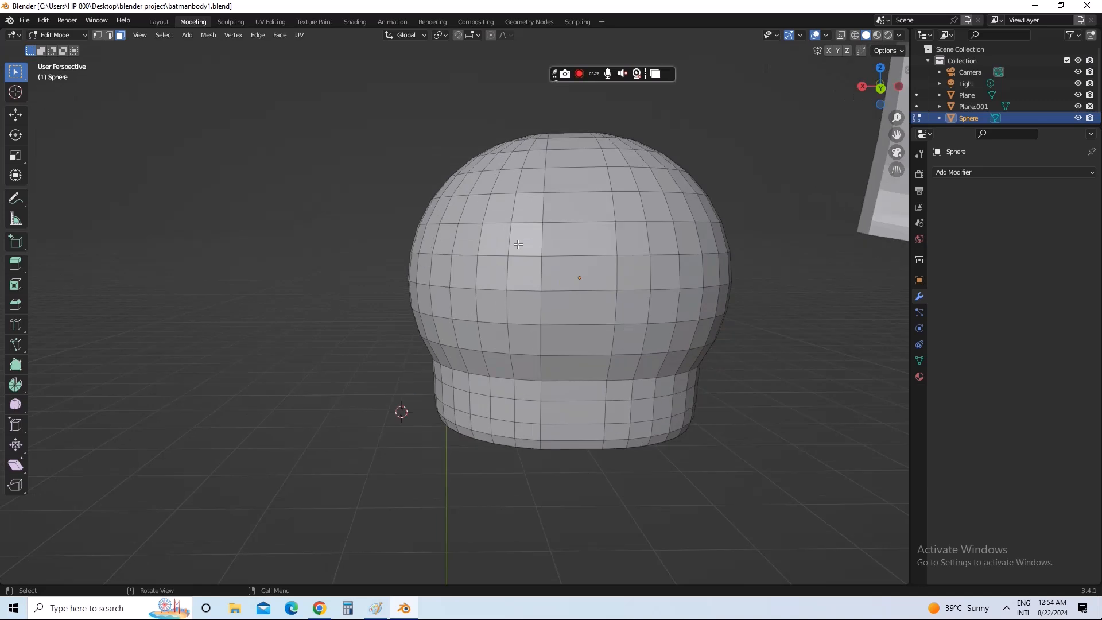
middle_drag(525, 245, 549, 223)
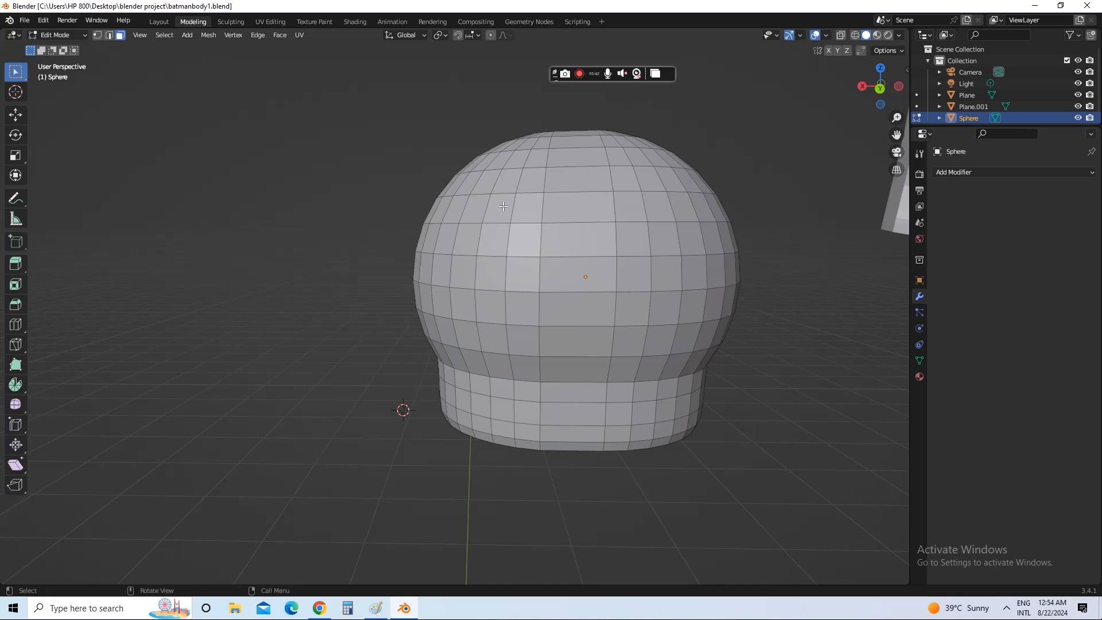
middle_drag(512, 227, 496, 276)
scroll(430, 343, up, 1)
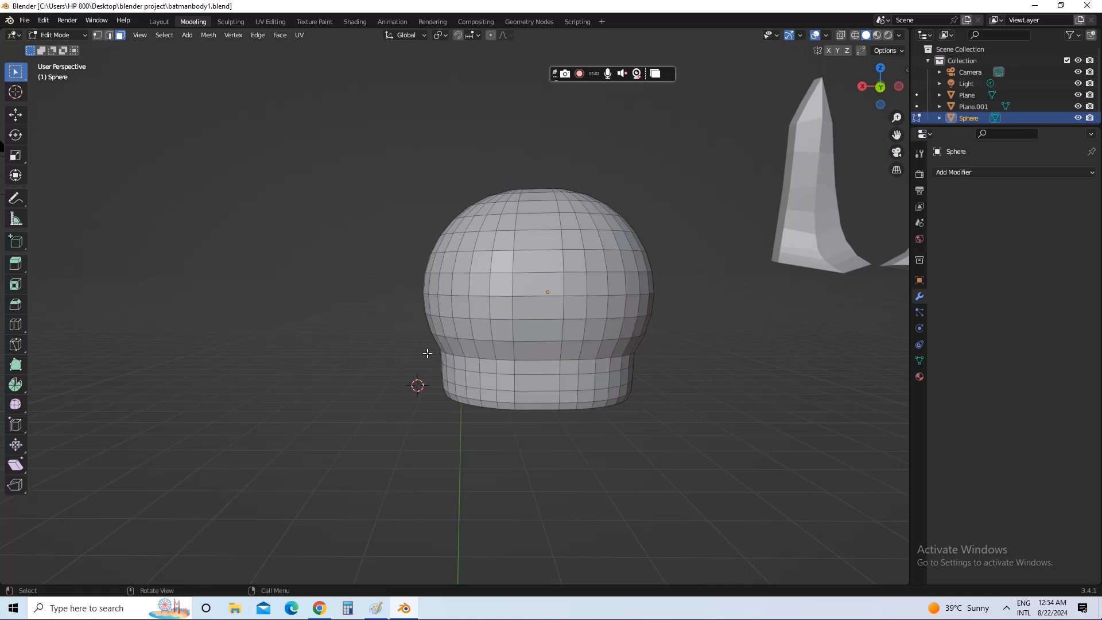
- Select the ring of faces around the upper part of the neck and scale it up slightly
click(545, 368)
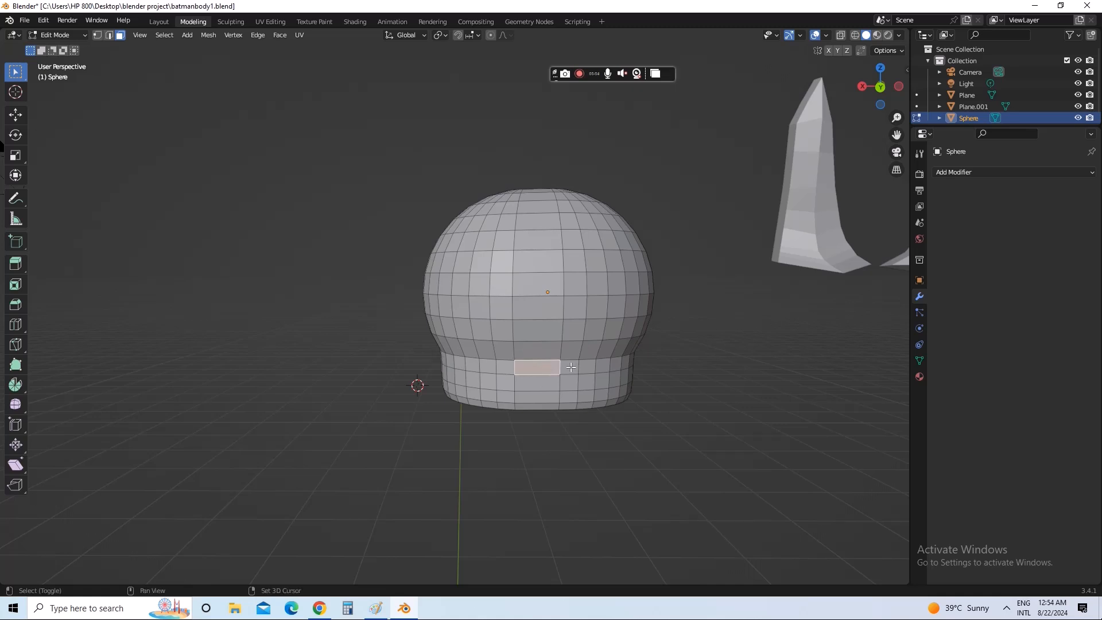
shift+click(570, 368)
key(ctrl+shift+KP_Add)
key(ctrl+shift+KP_Add)
key(ctrl+shift+KP_Add)
key(ctrl+shift+KP_Add)
key(ctrl+shift+KP_Add)
key(ctrl+shift+KP_Add)
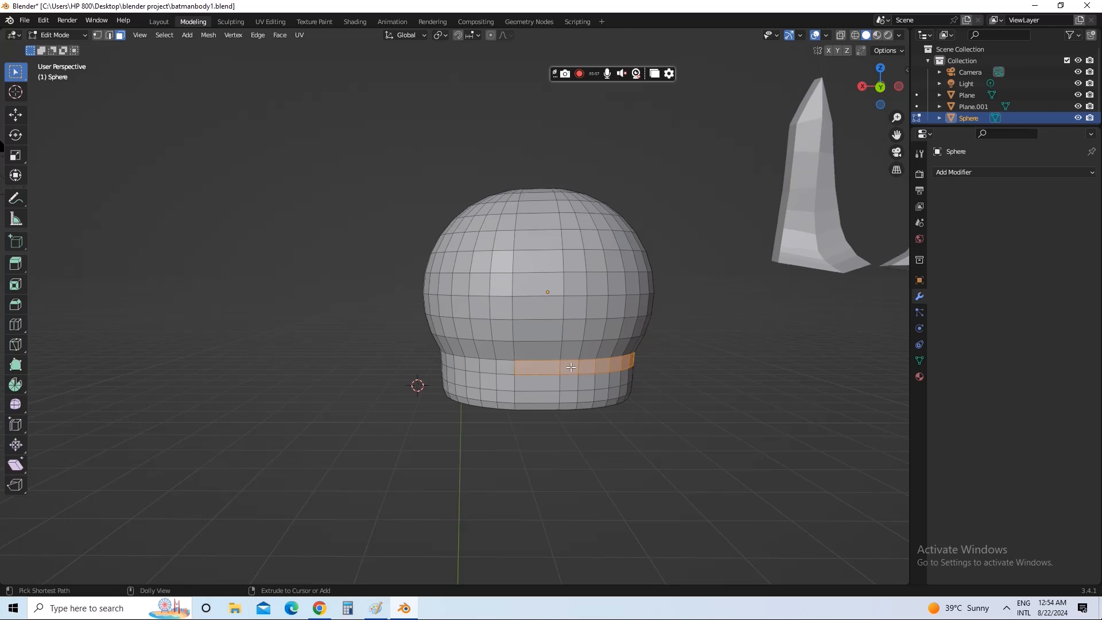
key(ctrl+shift+KP_Add)
key(ctrl+shift+KP_Add)
key(ctrl+shift+KP_Add)
key(ctrl+shift+KP_Add)
key(ctrl+shift+KP_Add)
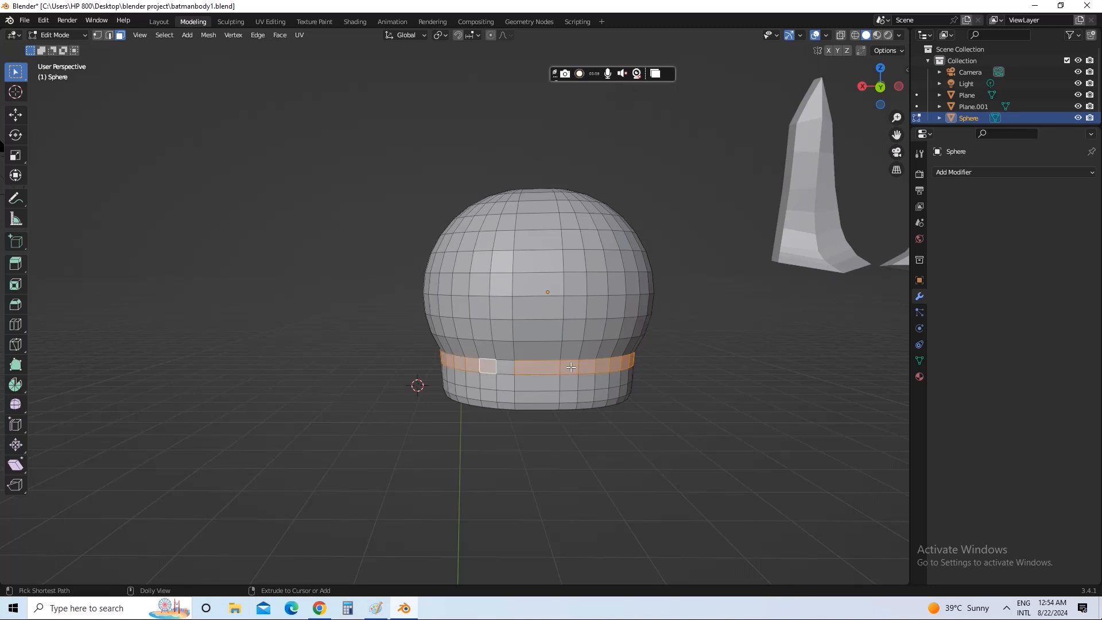
key(ctrl+shift+KP_Add)
key(ctrl+shift+KP_Add)
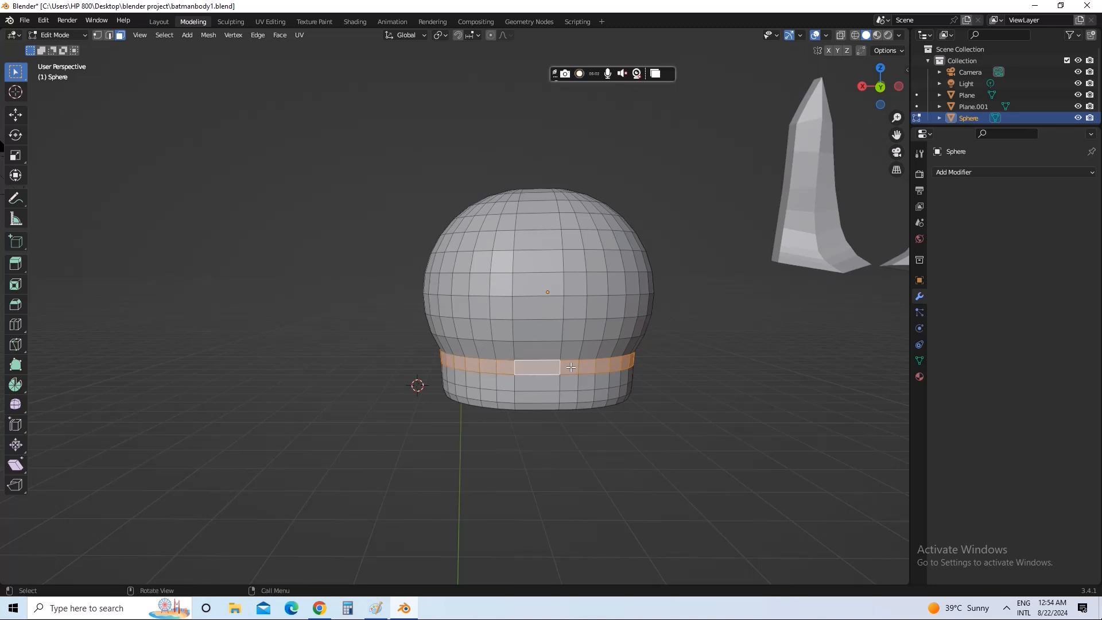
key(s)
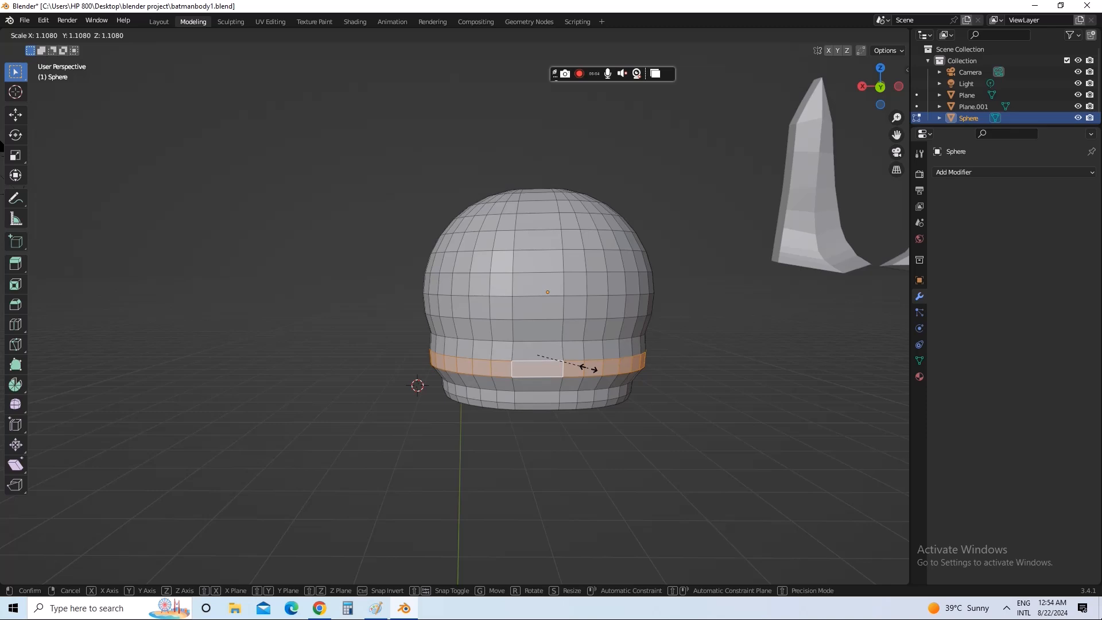
click(586, 367)
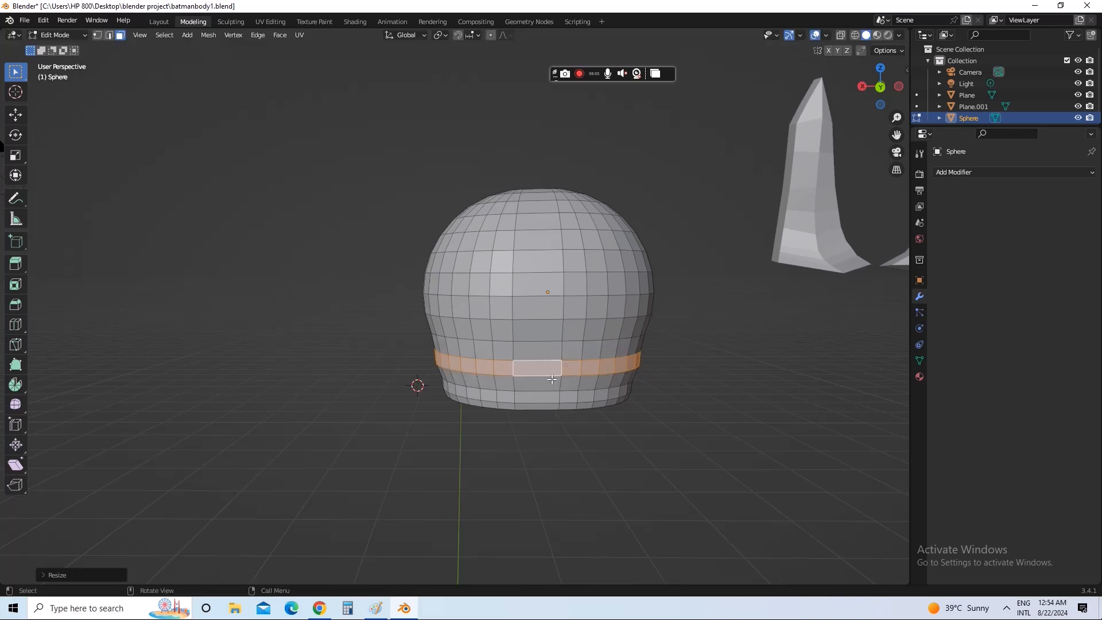
- Select the next lower ring of faces around the neck and try scaling it up
click(559, 387)
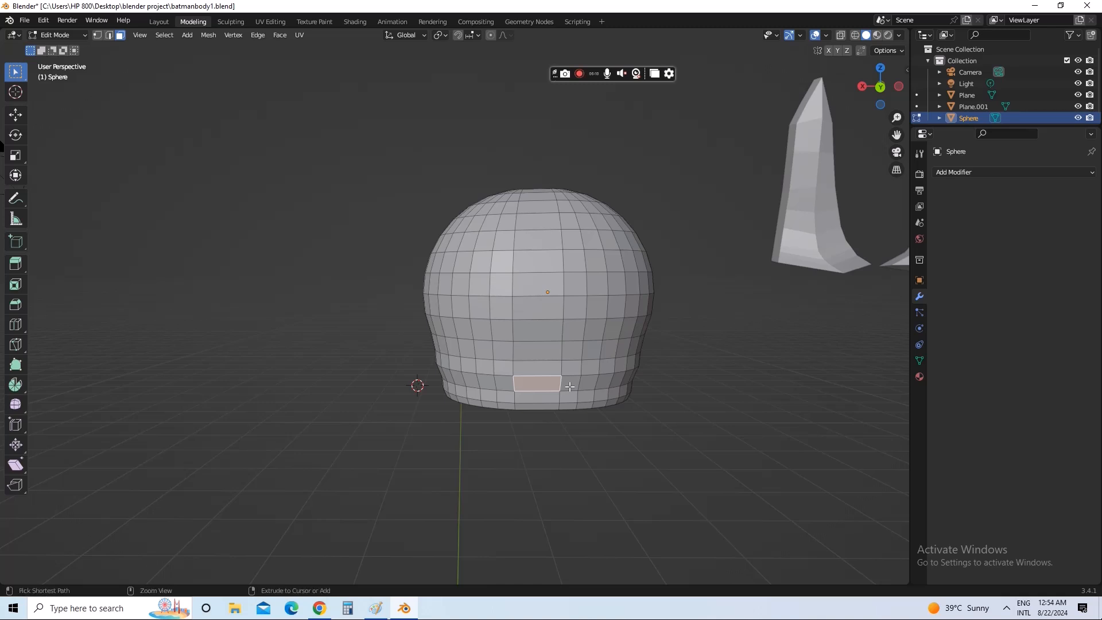
shift+click(569, 387)
key(ctrl+shift+KP_Add)
key(ctrl+shift+KP_Add)
key(ctrl+shift+KP_Add)
key(ctrl+shift+KP_Add)
key(ctrl+shift+KP_Add)
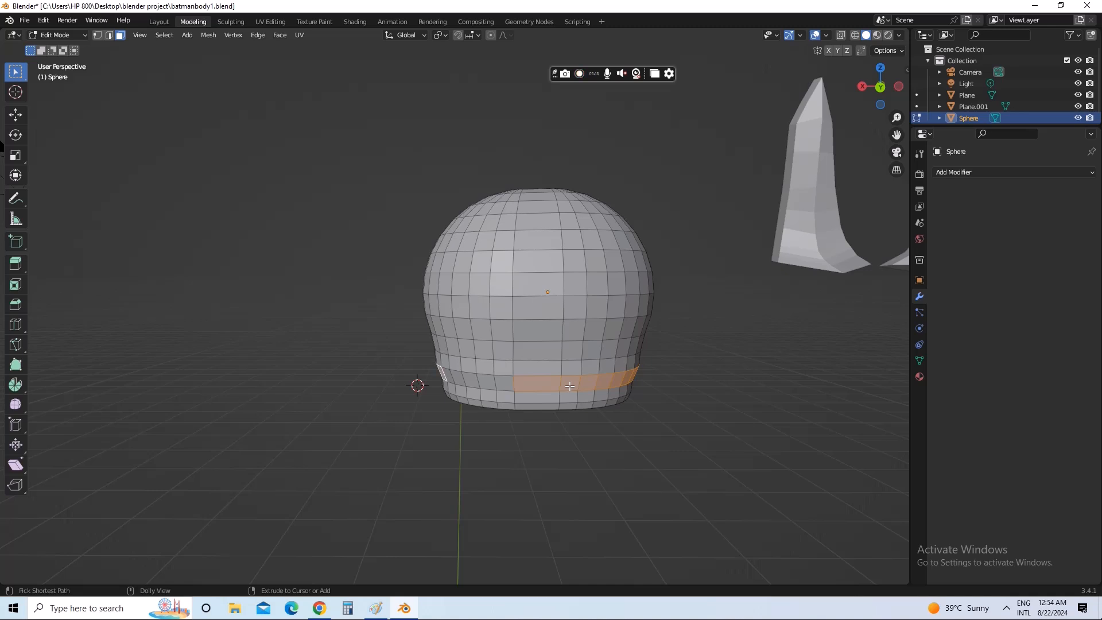
key(ctrl+shift+KP_Add)
key(ctrl+shift+KP_Add)
key(ctrl+shift+KP_Add)
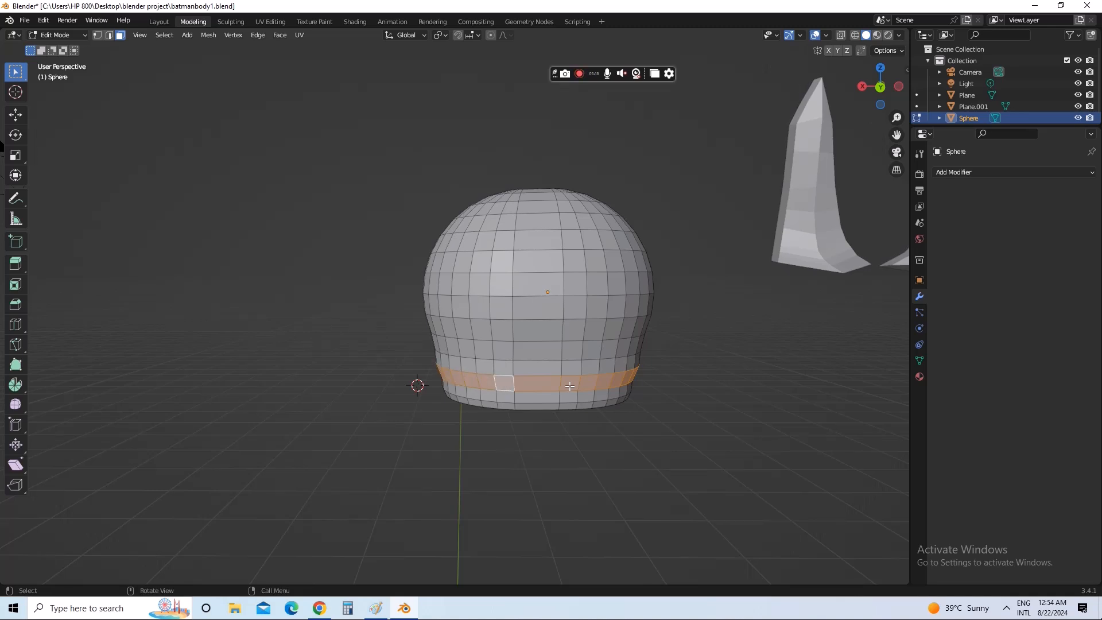
key(s)
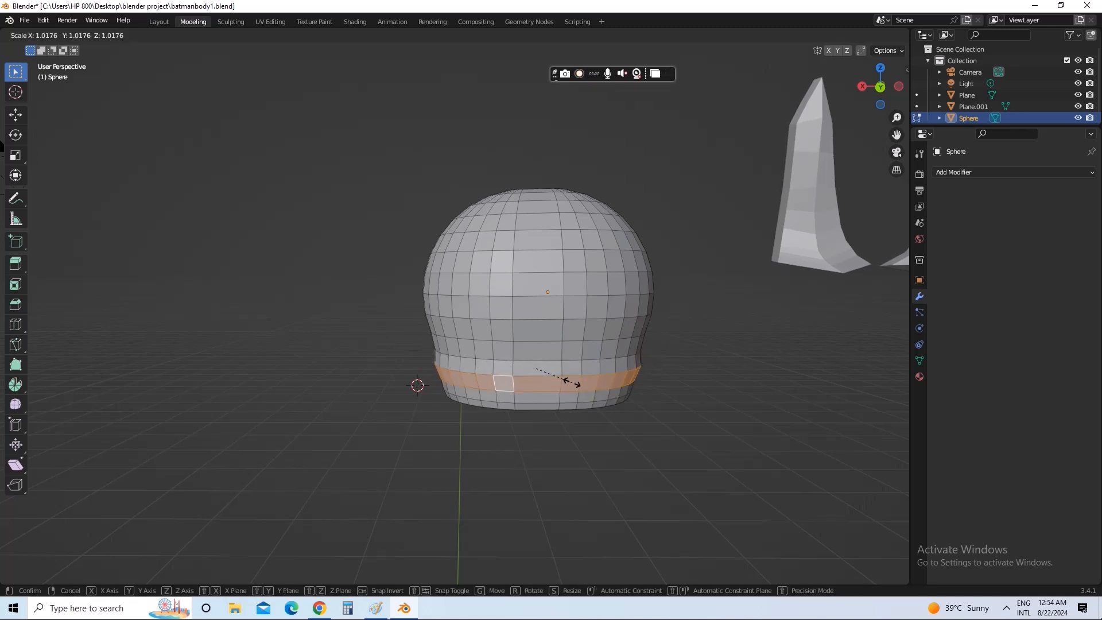
right_click(573, 382)
- Select the complete ring of faces around the neck directly above the bottommost ring
click(540, 396)
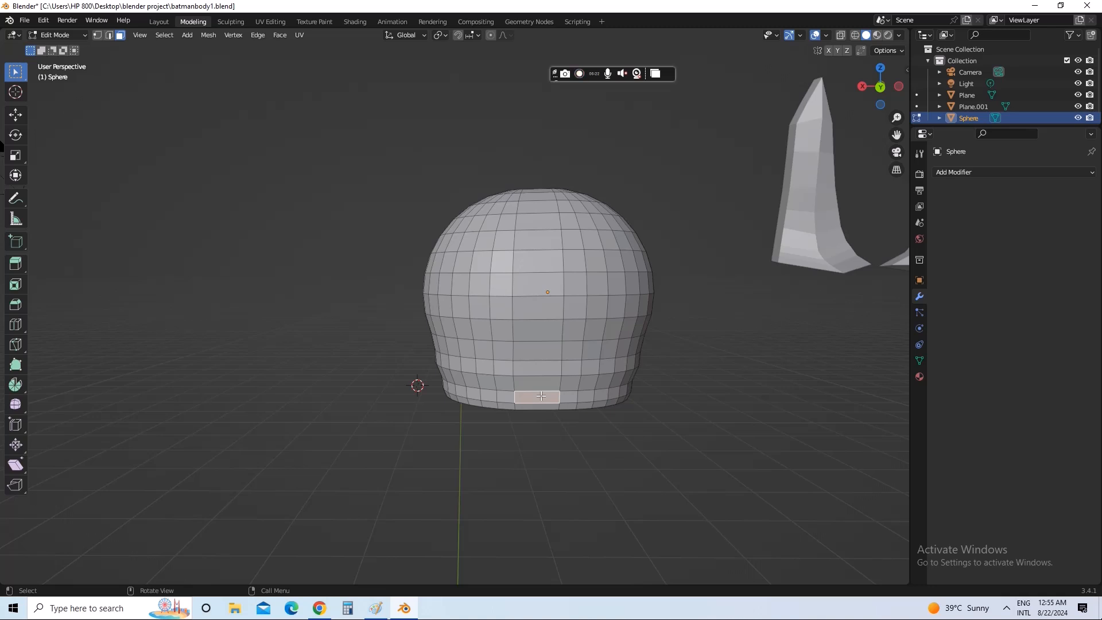
key(ctrl+shift+KP_Add)
key(ctrl+shift+KP_Add)
key(ctrl+shift+KP_Add)
key(ctrl+shift+KP_Add)
key(ctrl+shift+KP_Add)
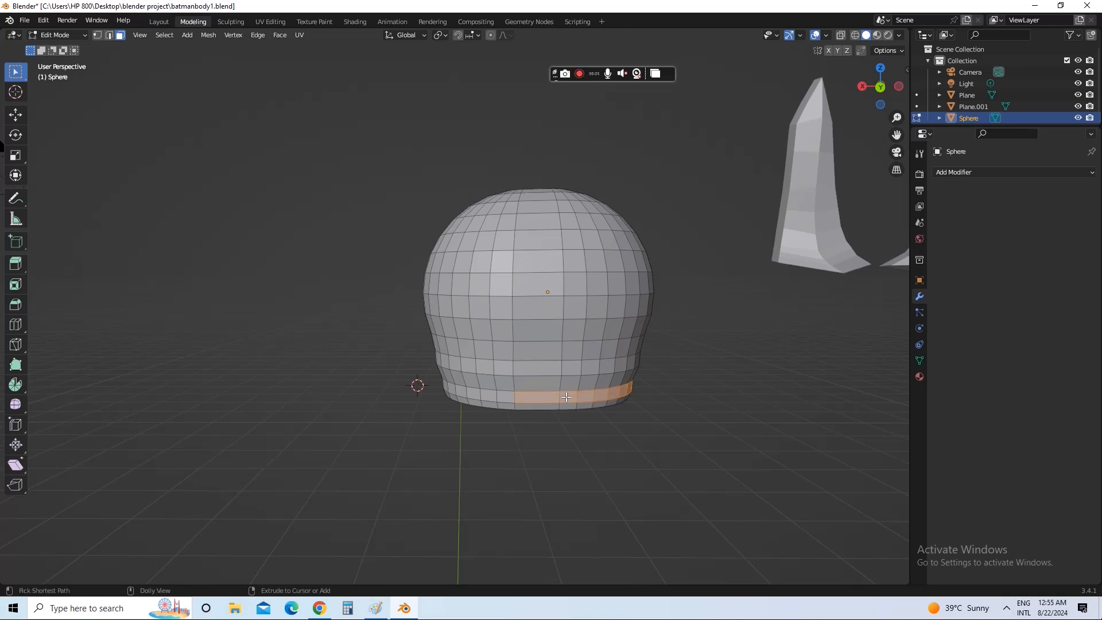
key(ctrl+shift+KP_Add)
key(ctrl+shift+KP_Add)
key(ctrl+shift+KP_Add)
key(ctrl+shift+KP_Add)
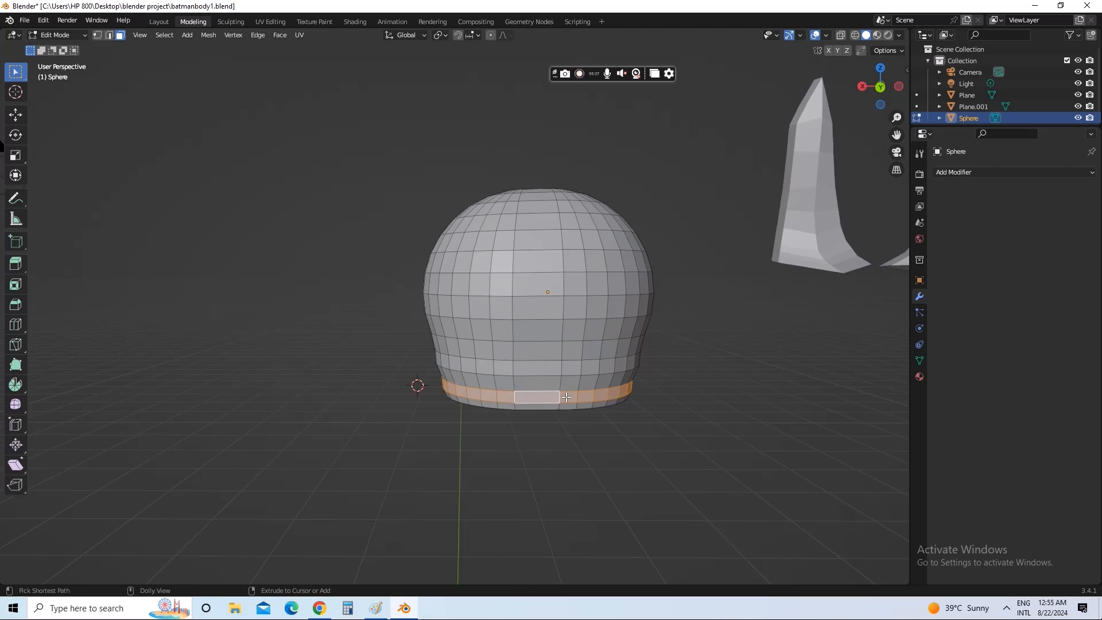
- Add the bottommost ring of neck faces to the selection, scale both rings up slightly, and clear the selection
shift+click(546, 407)
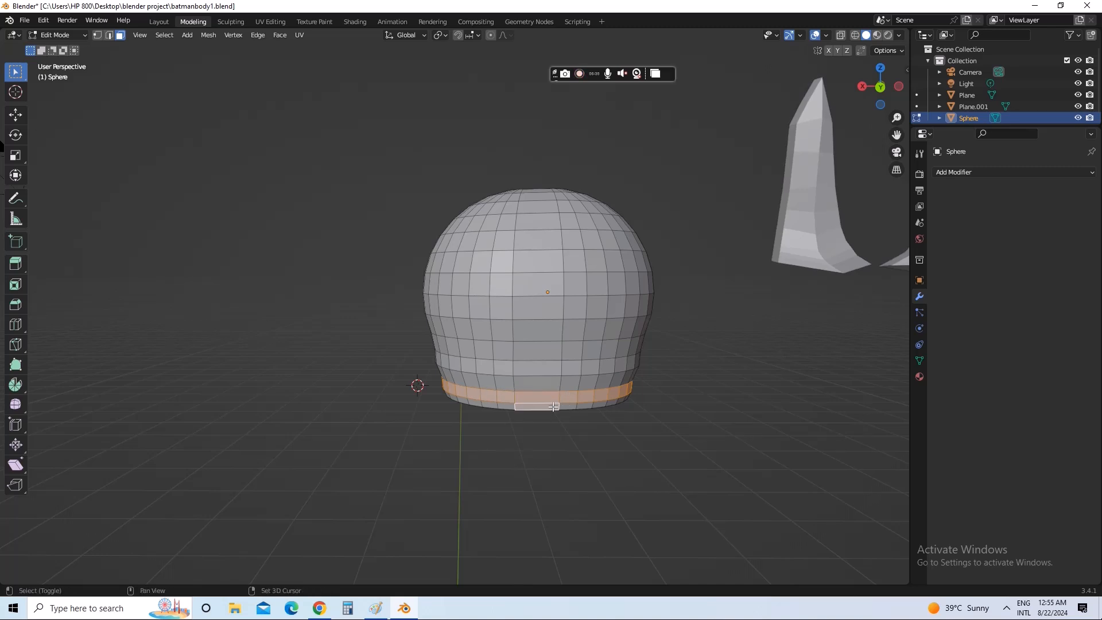
shift+click(568, 406)
key(ctrl+shift+KP_Add)
key(ctrl+shift+KP_Add)
key(ctrl+shift+KP_Add)
key(ctrl+shift+KP_Add)
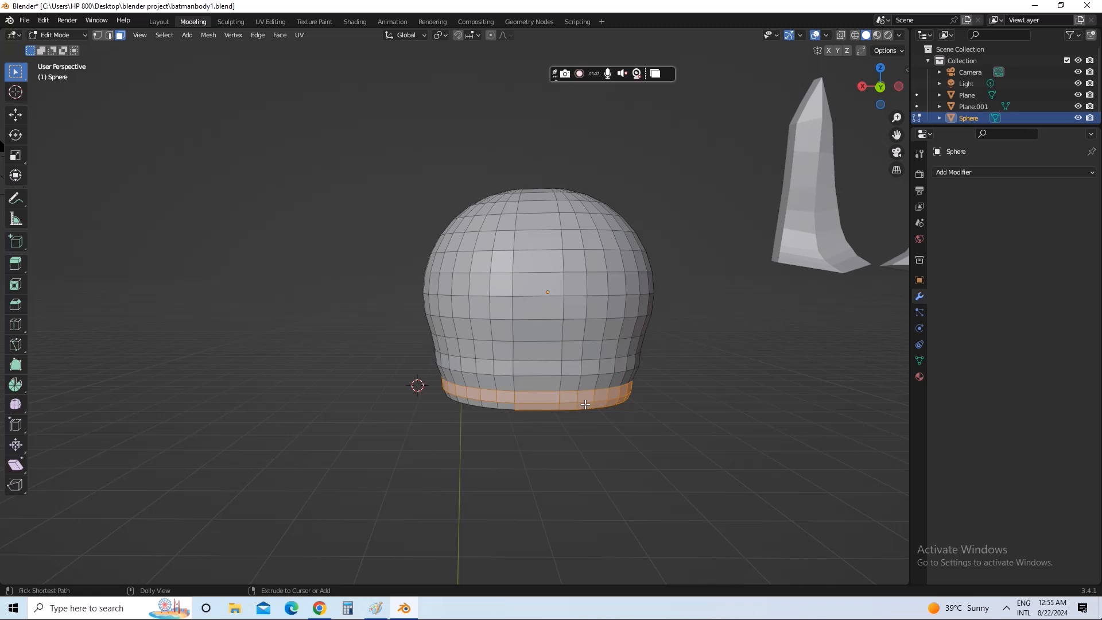
key(ctrl+shift+KP_Add)
key(ctrl+shift+KP_Add)
key(ctrl+shift+KP_Add)
key(ctrl+shift+KP_Add)
key(ctrl+shift+KP_Add)
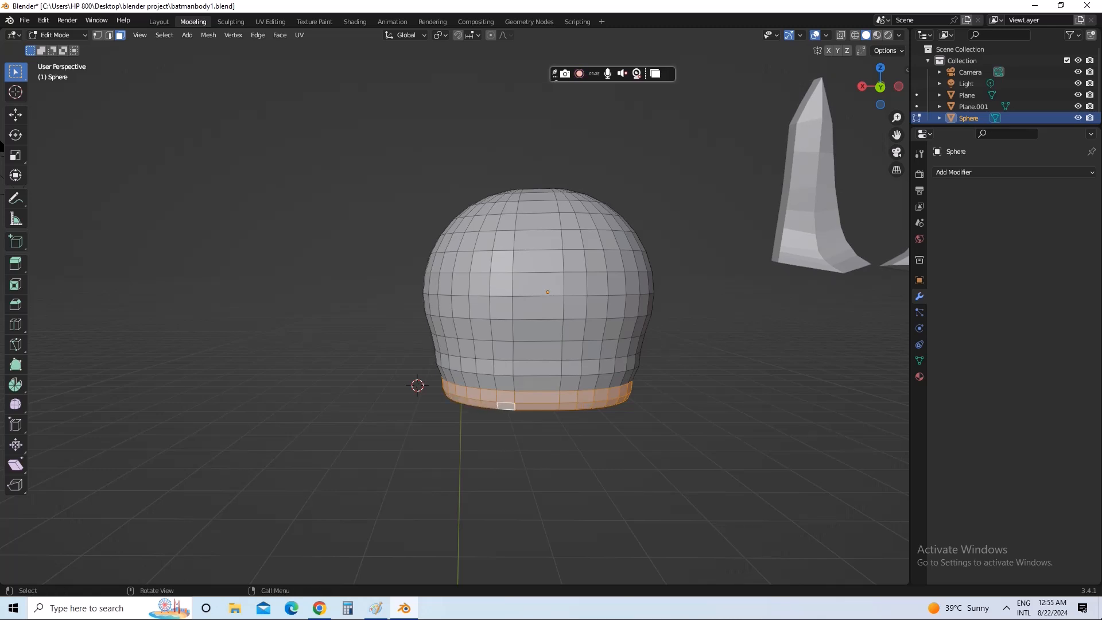
key(s)
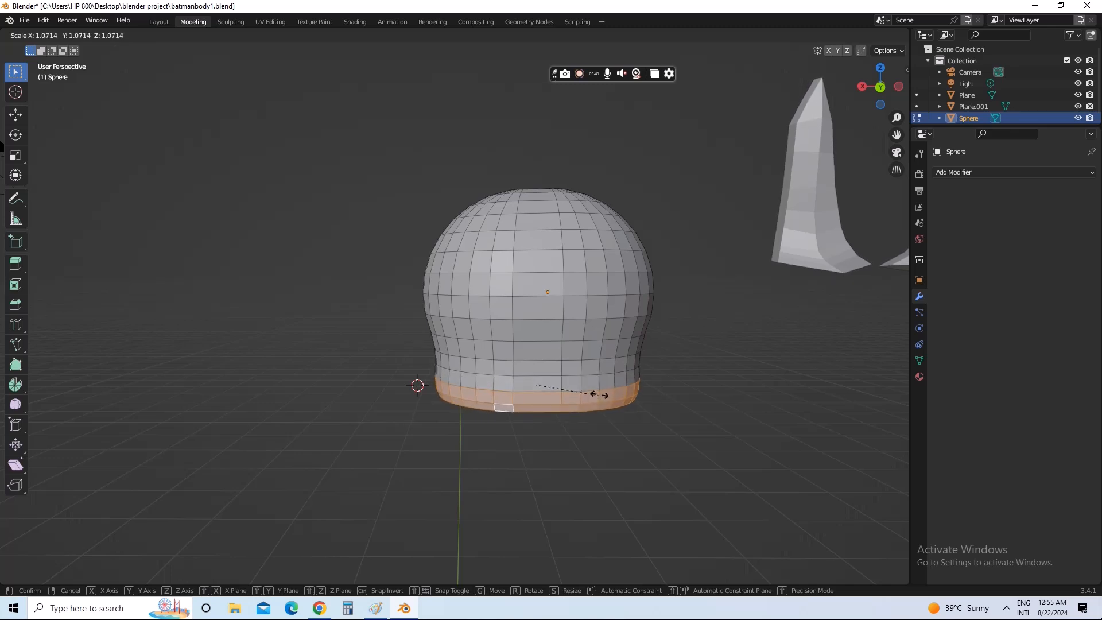
click(597, 394)
click(751, 430)
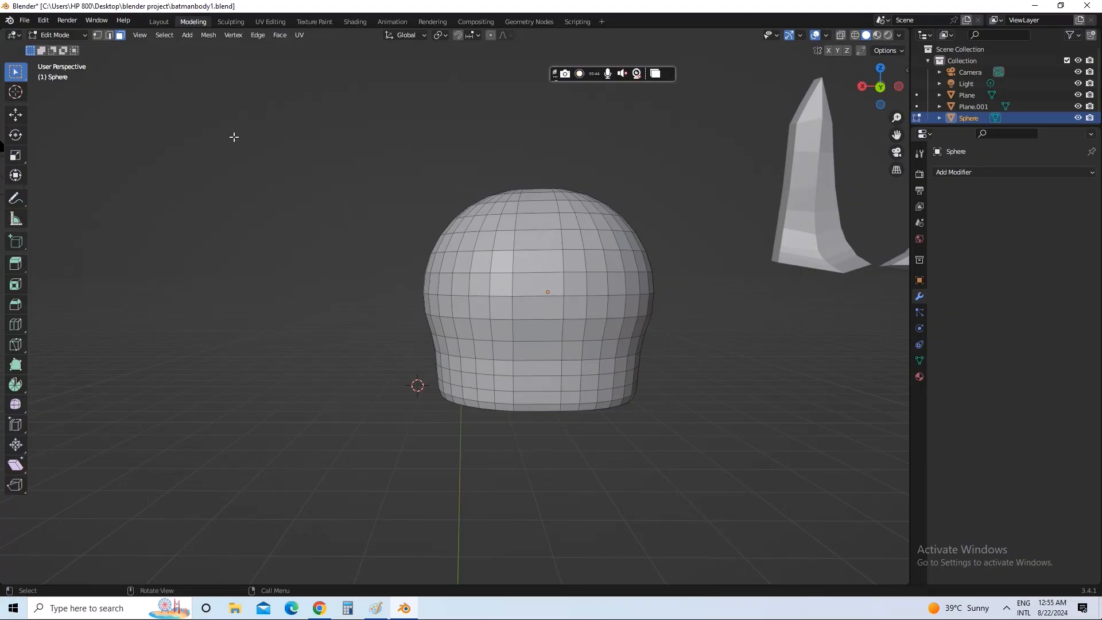
- Save the project to the existing file batmanbody1.blend
click(25, 21)
click(60, 93)
click(24, 20)
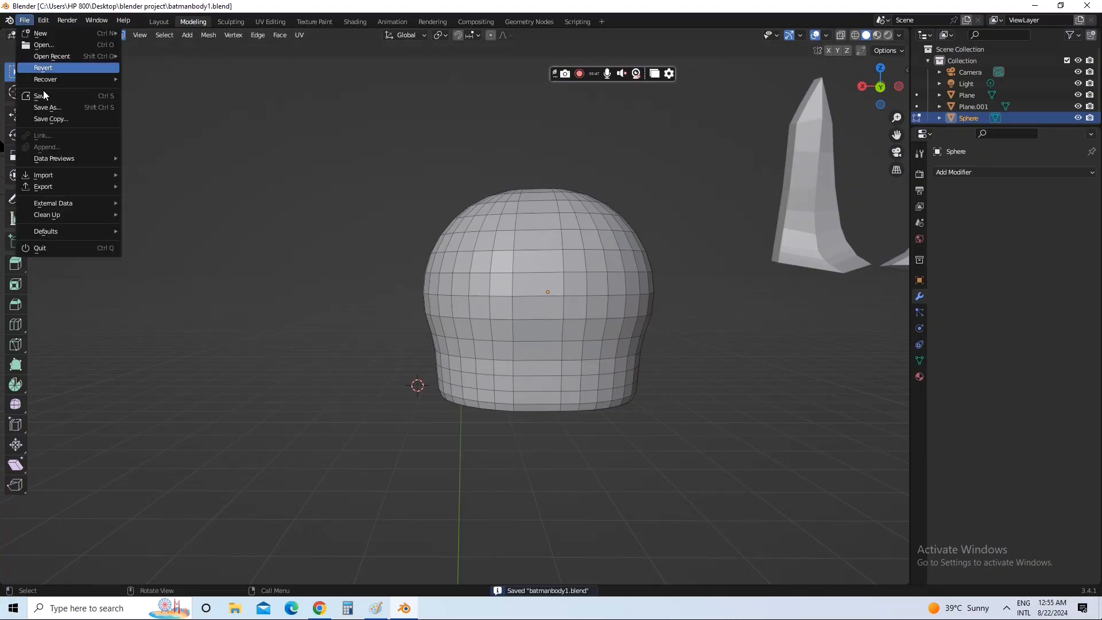
click(58, 96)
click(24, 20)
click(41, 96)
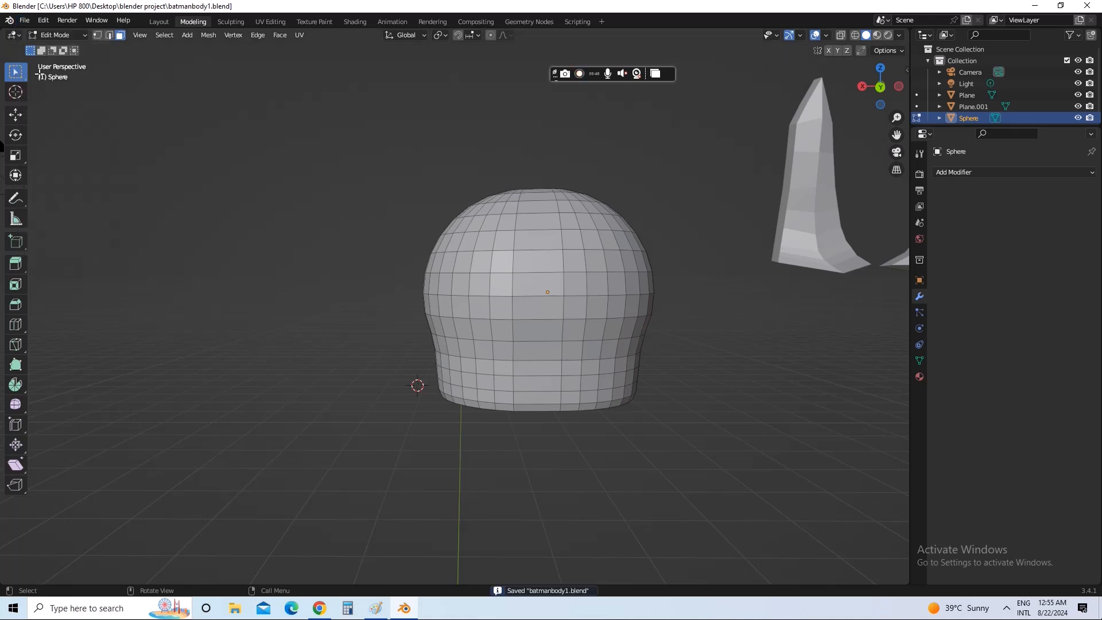
click(24, 20)
click(52, 96)
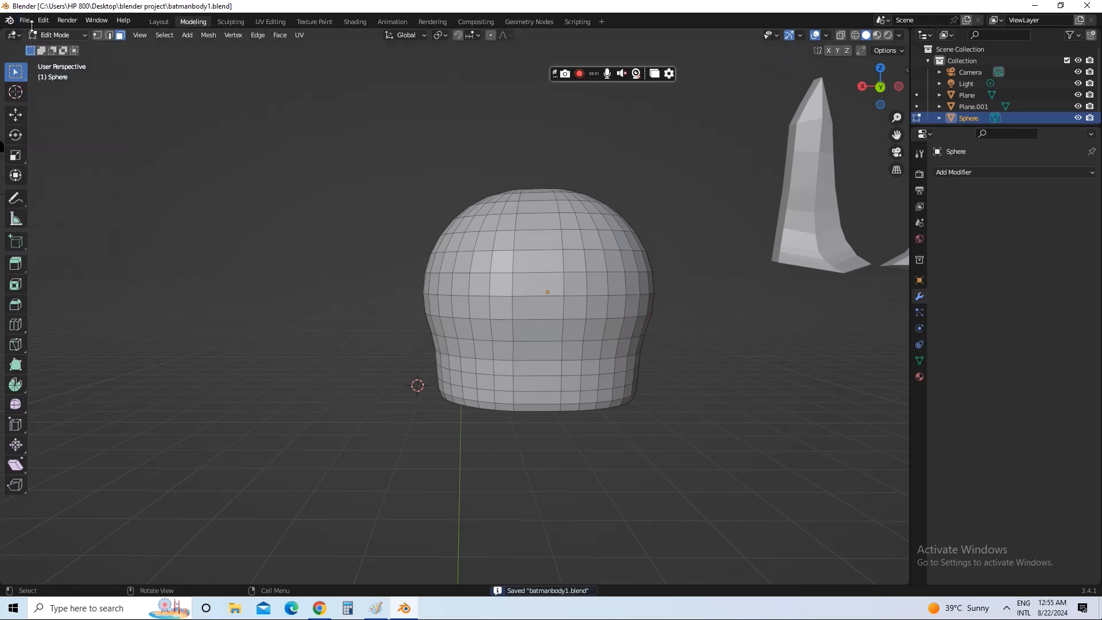
click(24, 20)
click(53, 95)
click(25, 21)
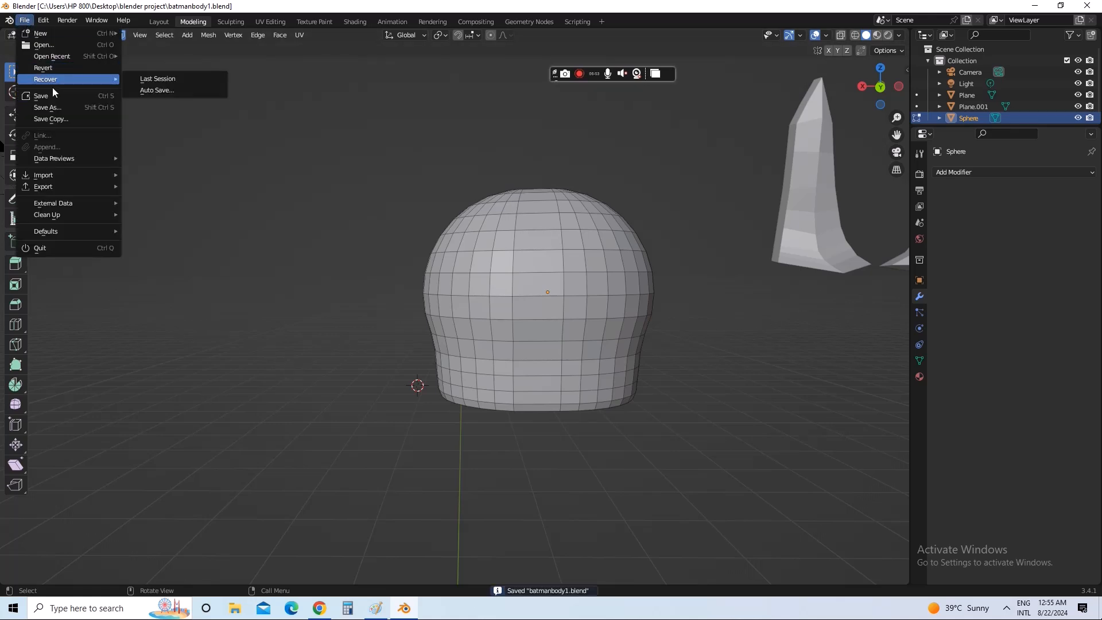
scroll(482, 196, up, 2)
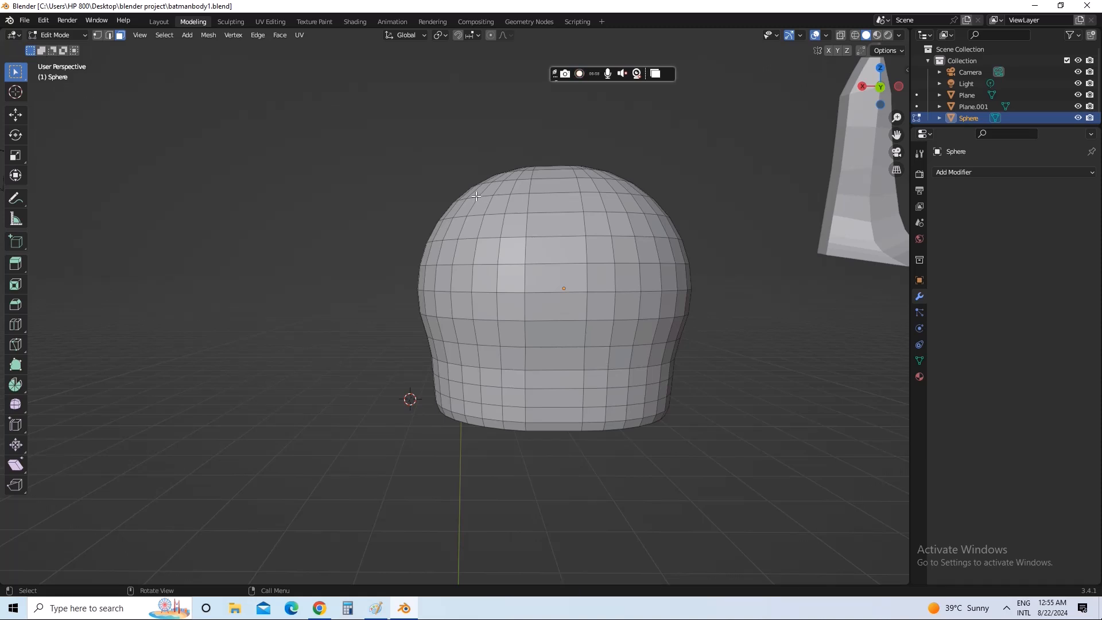
middle_drag(506, 287, 471, 274)
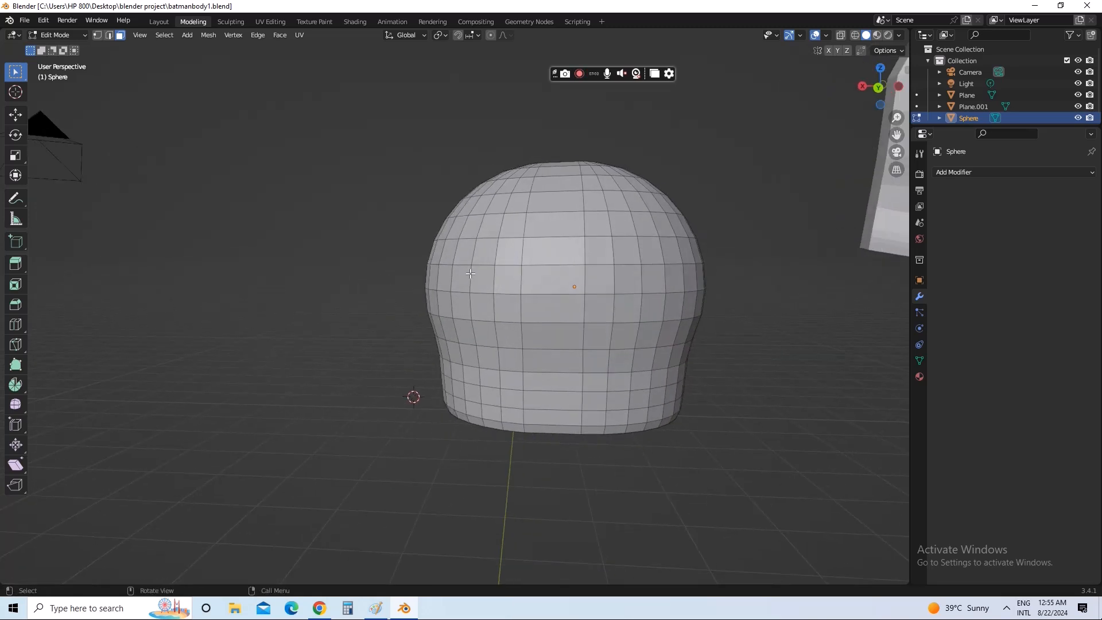